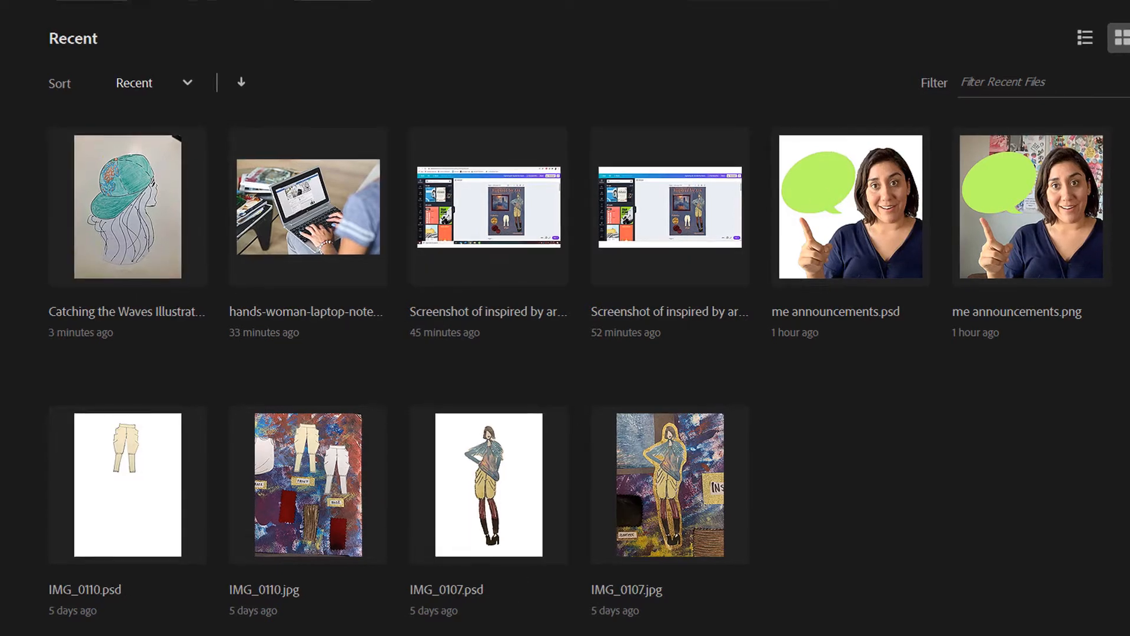
View the Inspired by Art Blue image from the My inspire art folder and close both the image and the folder.
key("alt+Tab")
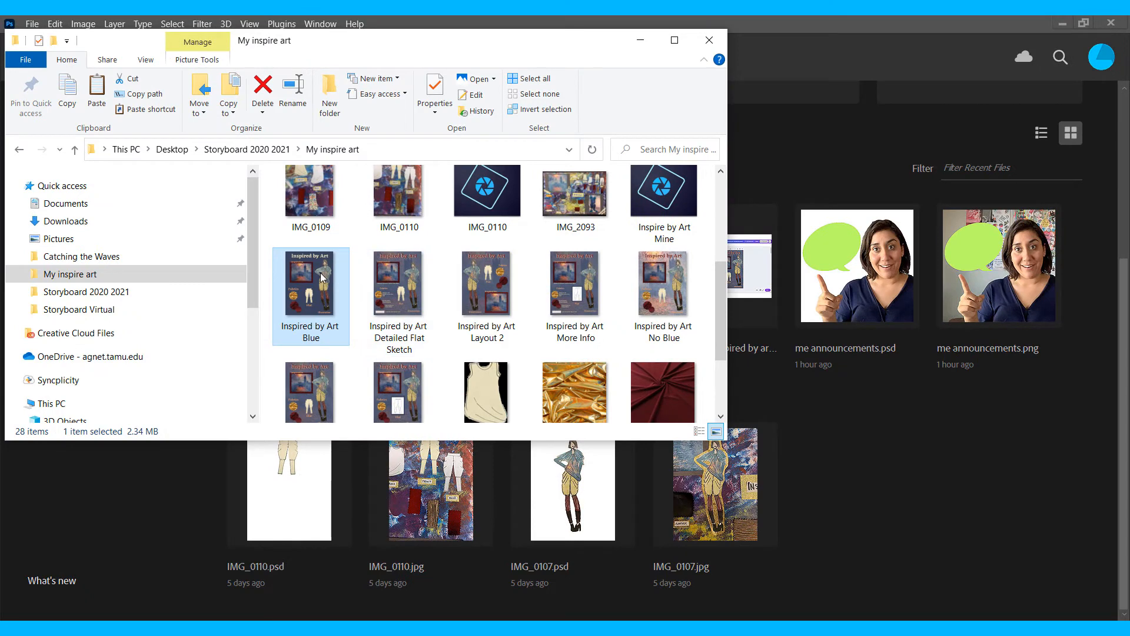
double_click(322, 278)
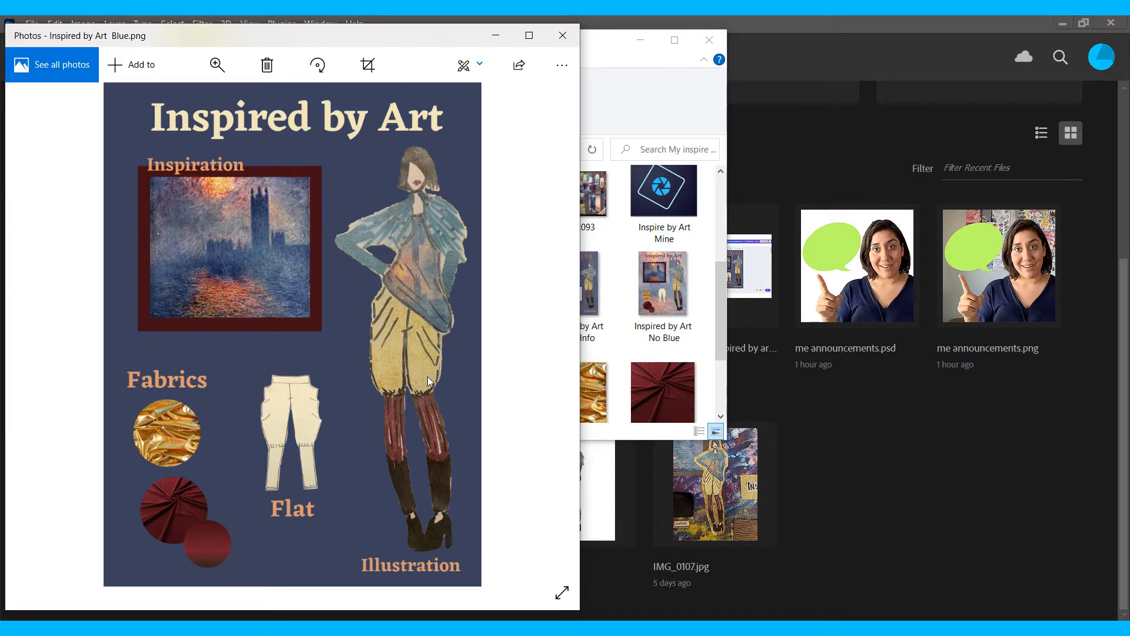
left_click(563, 35)
left_click(714, 38)
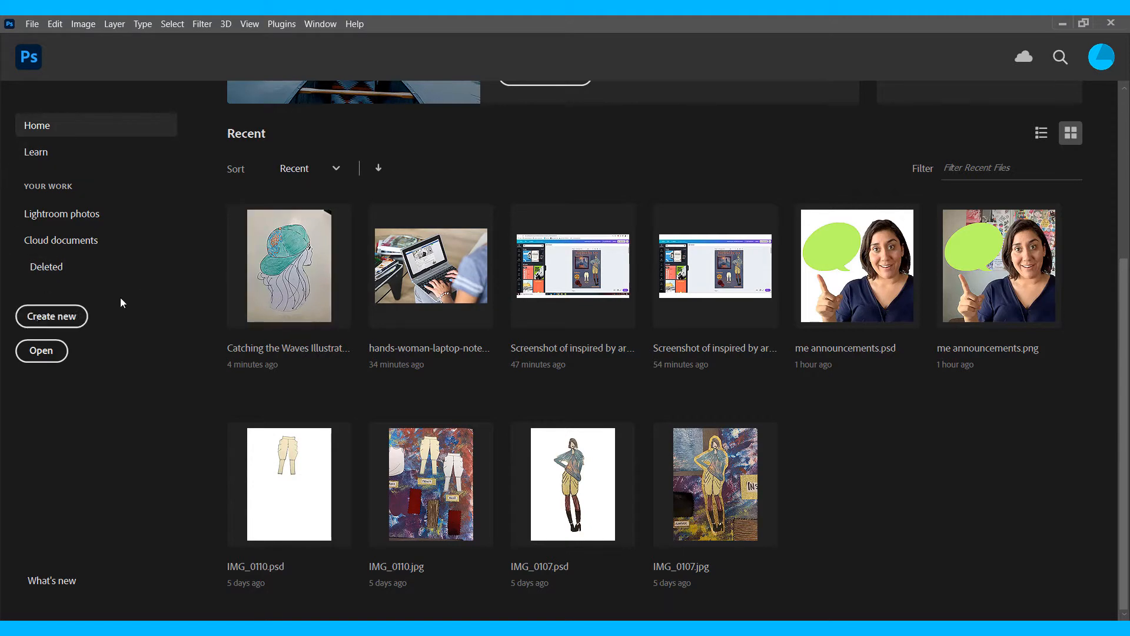
left_click(56, 317)
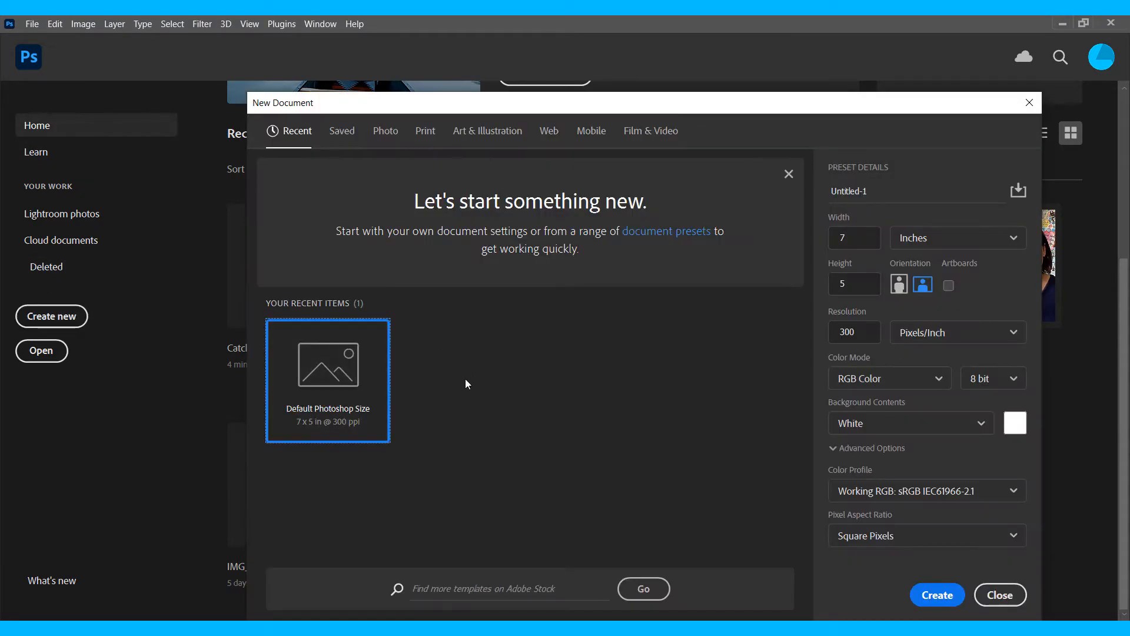
left_click(1028, 102)
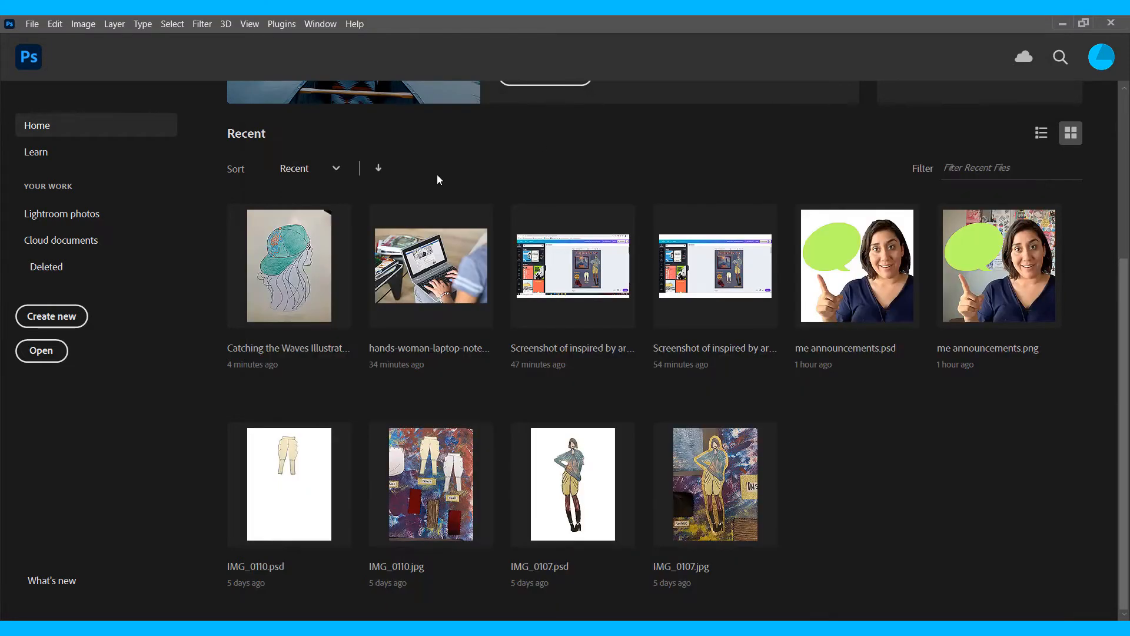
left_click(1084, 24)
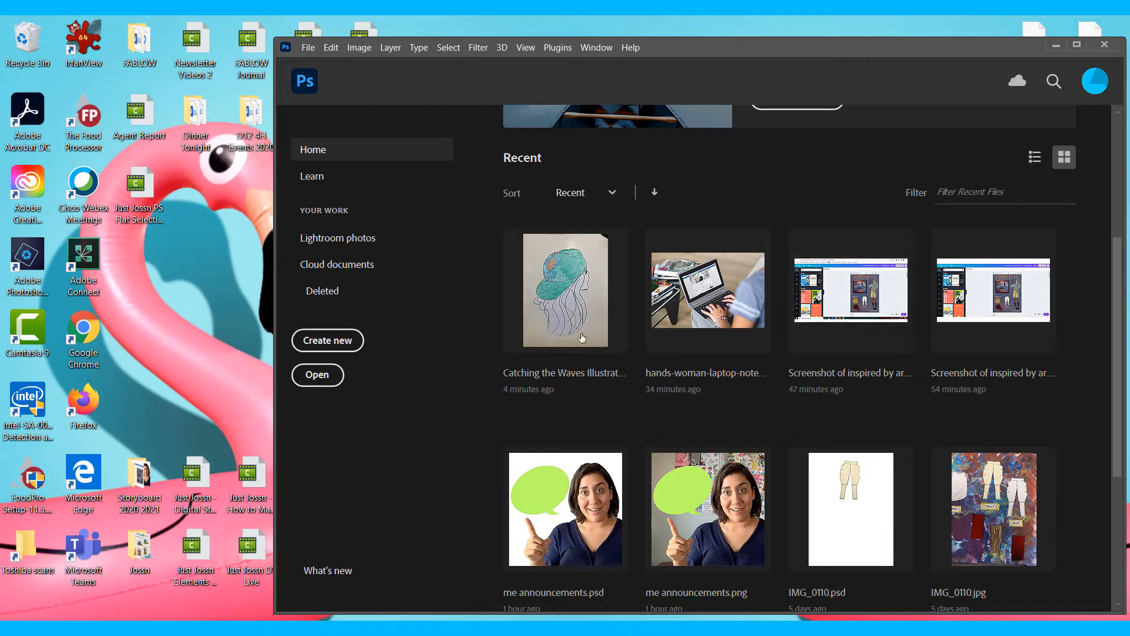
left_click(1071, 42)
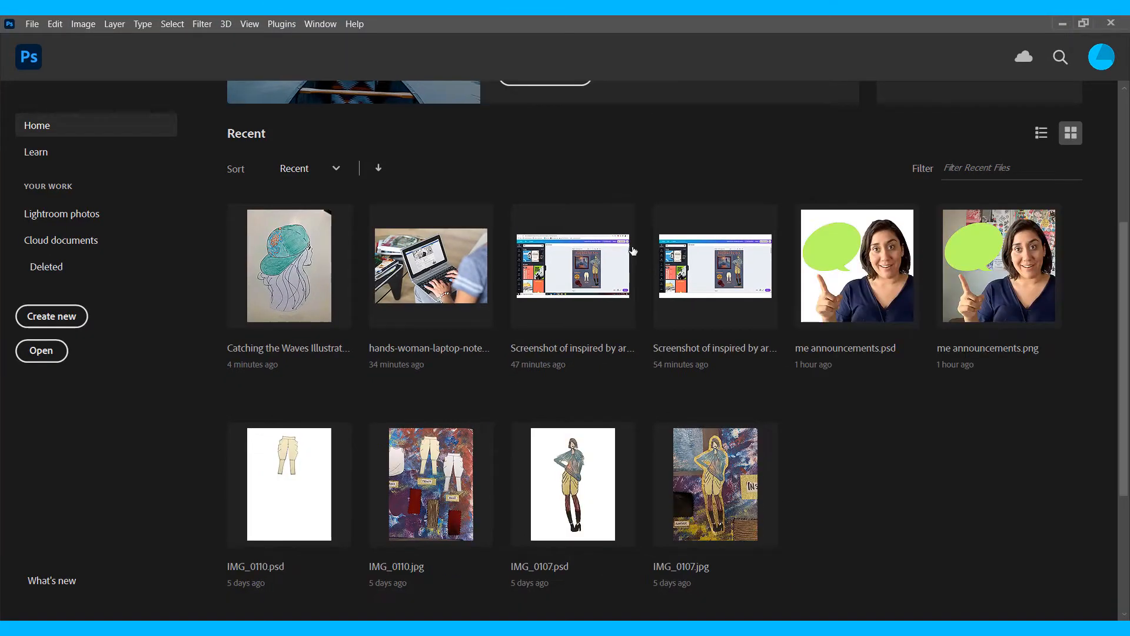
Open the Catching the Waves Illustration image and review the help article on the Quick Selection tool.
left_click(314, 259)
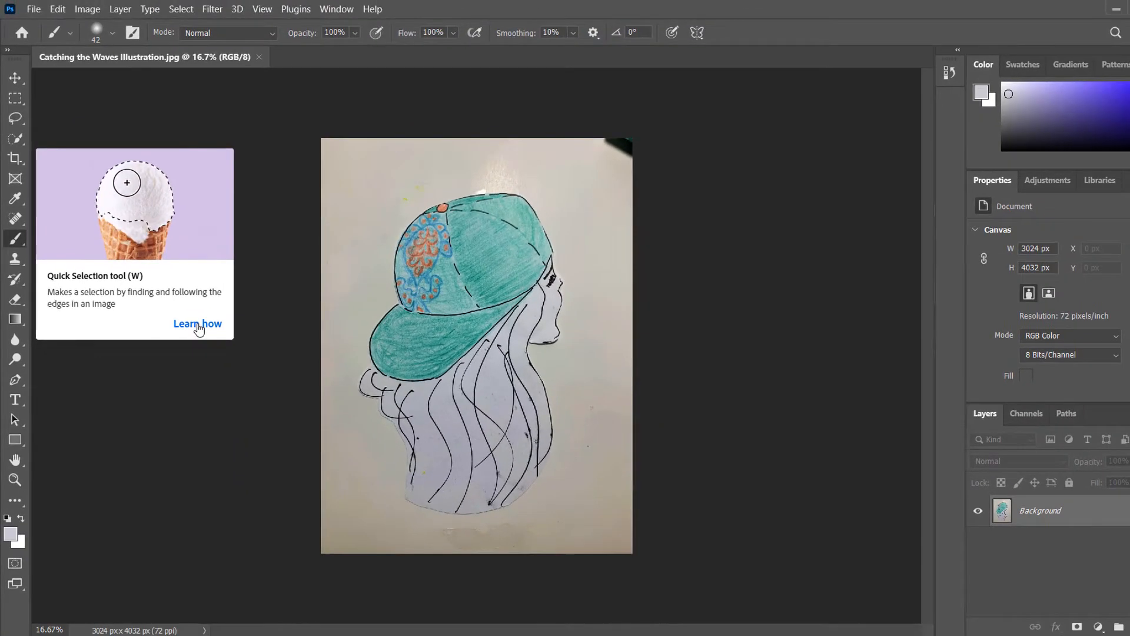
left_click(246, 364)
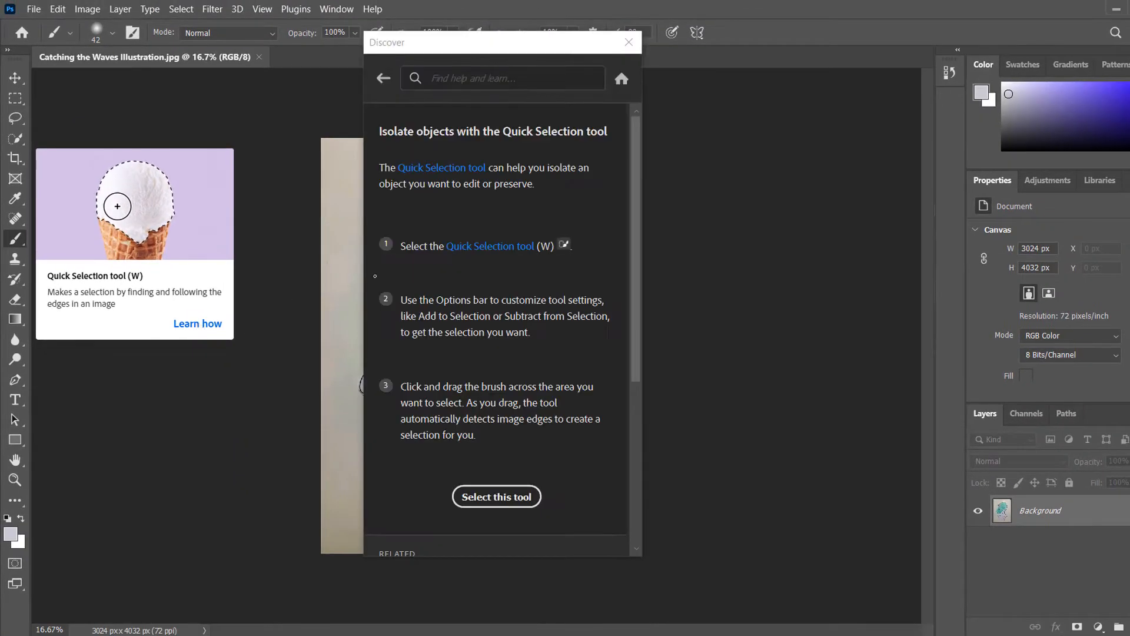
left_click_drag(638, 174, 649, 112)
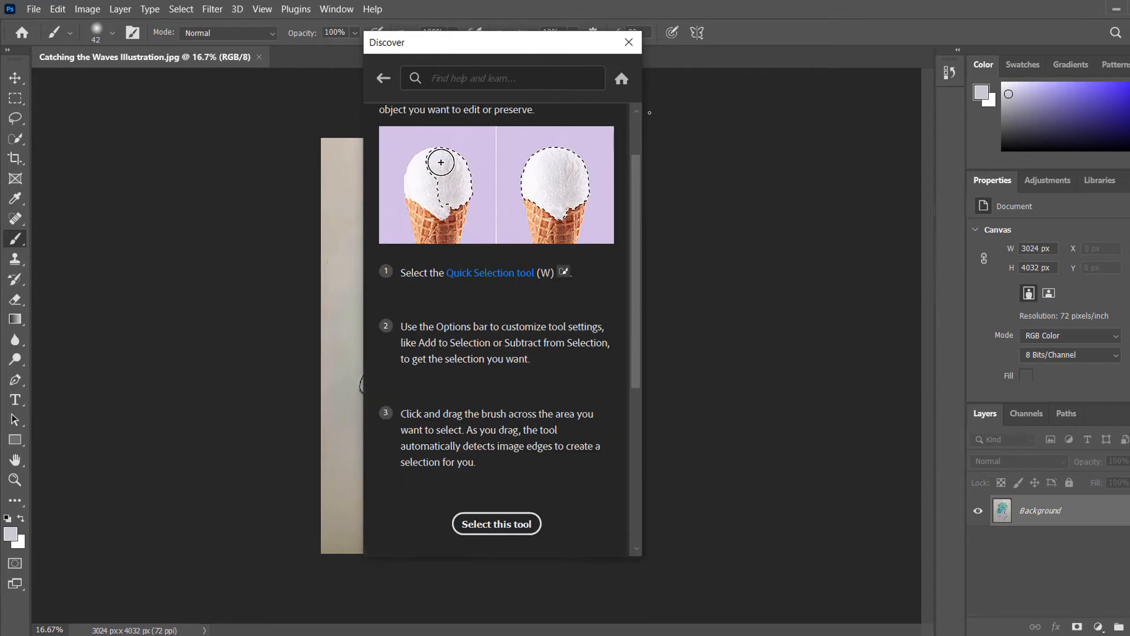
left_click(629, 35)
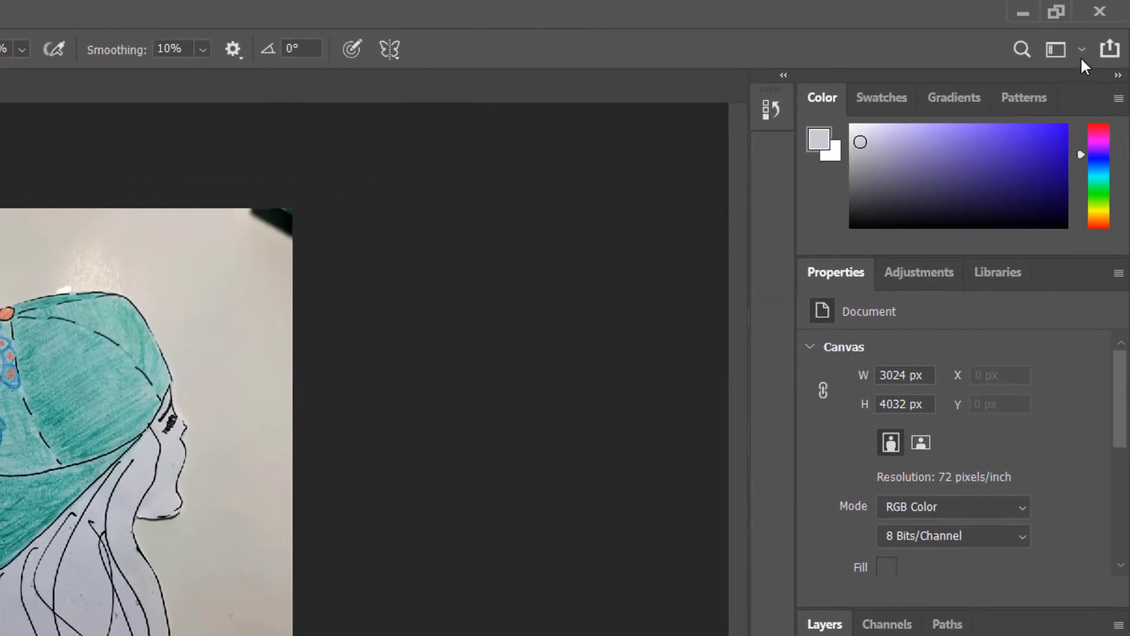
Try the Photography workspace and return to the Essentials workspace.
left_click(1082, 54)
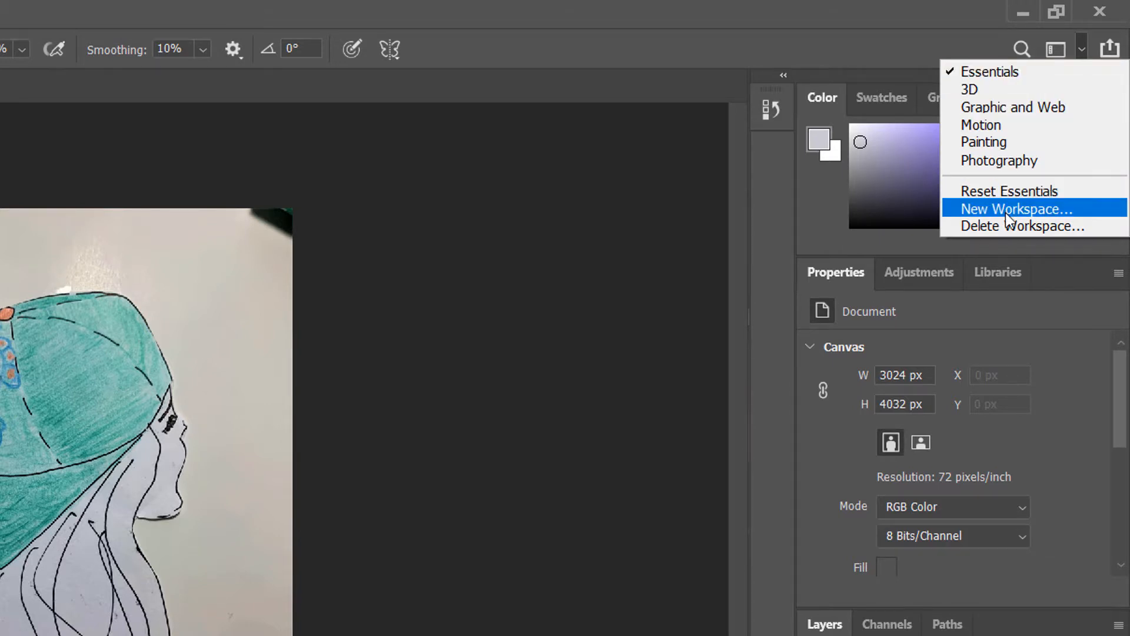
left_click(1050, 154)
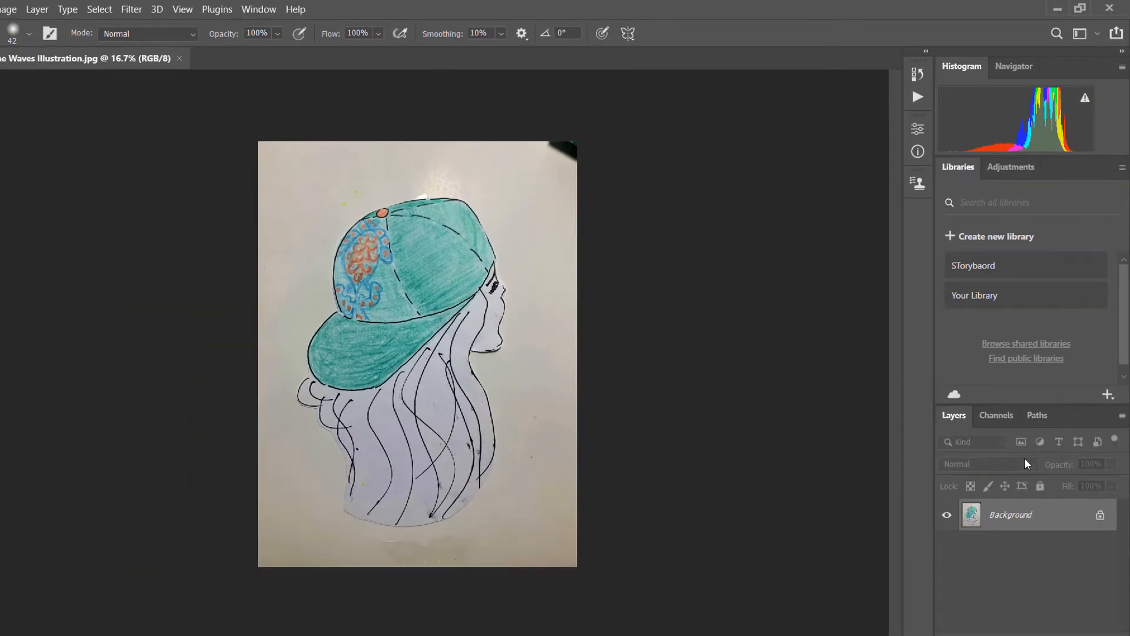
left_click(1086, 30)
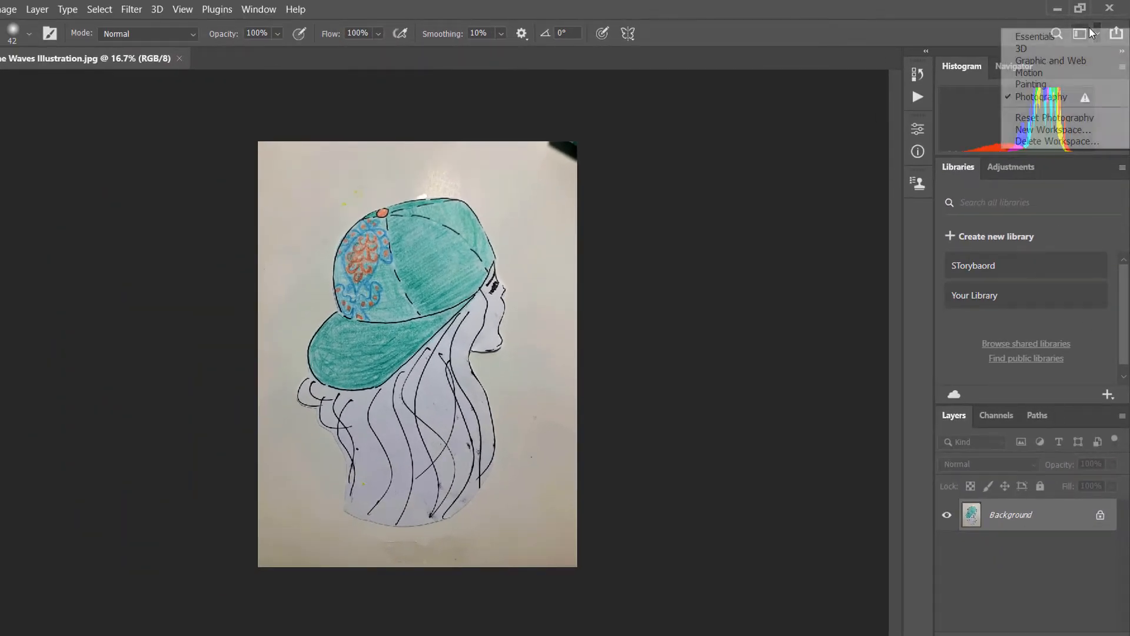
left_click(1068, 41)
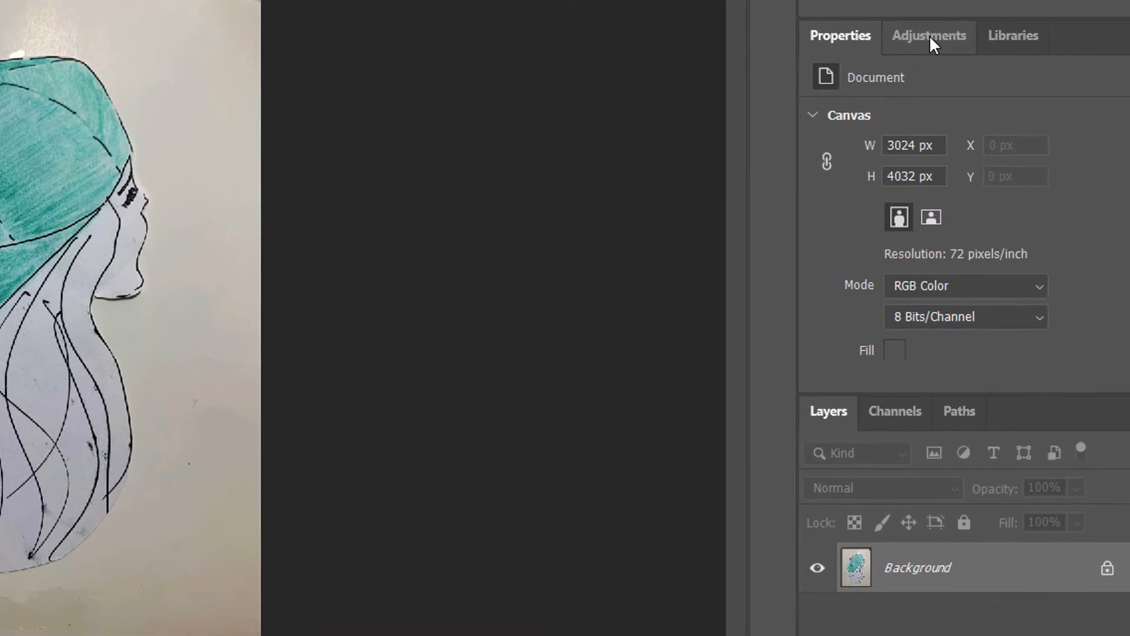
Add a Brightness/Contrast adjustment layer with brightness 45 and contrast 13 above the illustration.
left_click(930, 35)
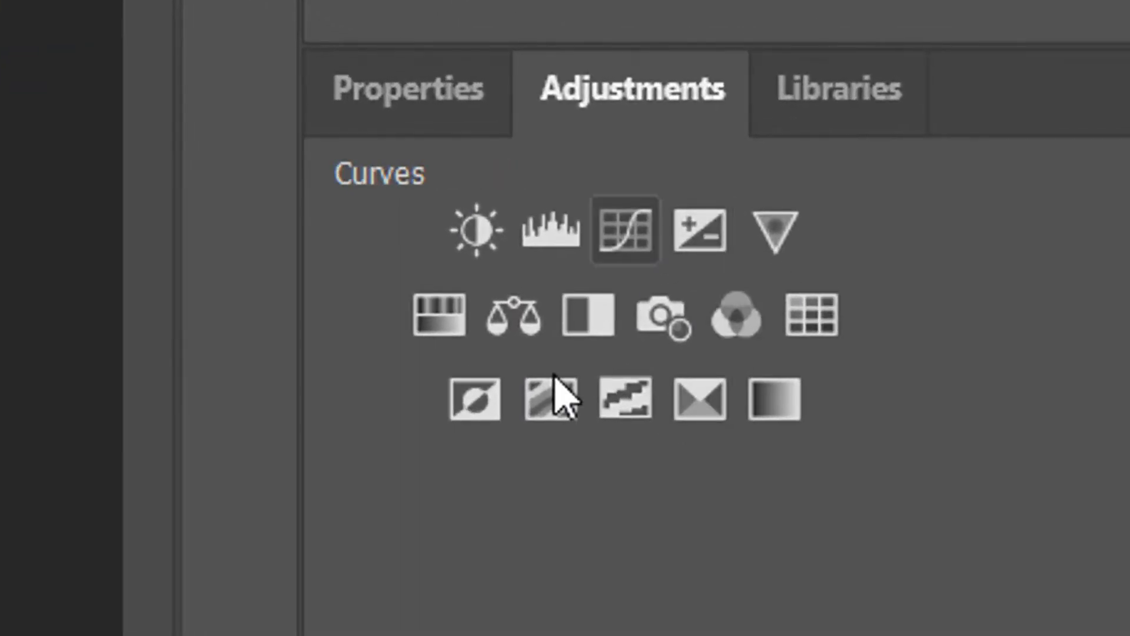
left_click(486, 234)
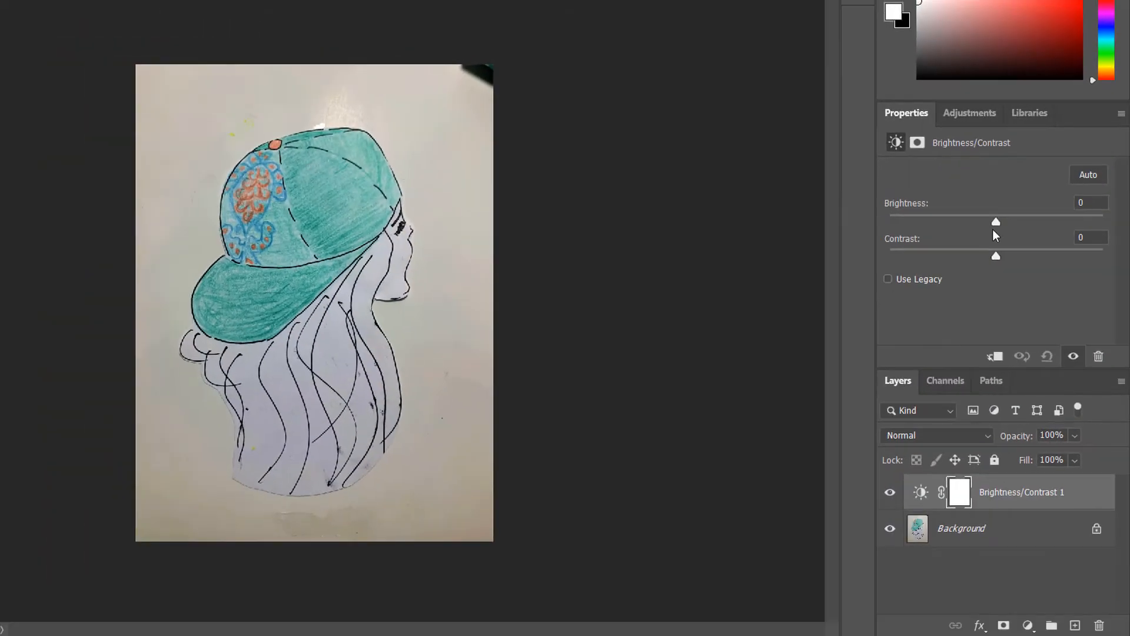
mouse_move(1003, 223)
left_mouse_down()
mouse_move(1029, 222)
mouse_move(1032, 255)
mouse_move(1011, 252)
left_mouse_up()
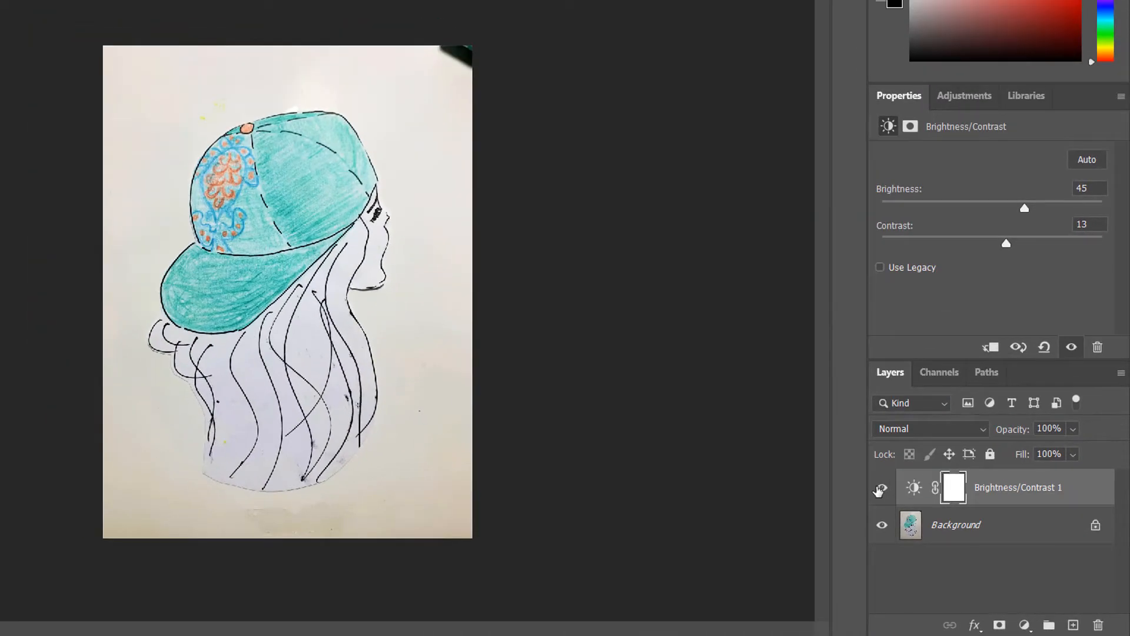
Compare the illustration with and without the Brightness/Contrast adjustment by toggling that layer's visibility.
left_click(881, 488)
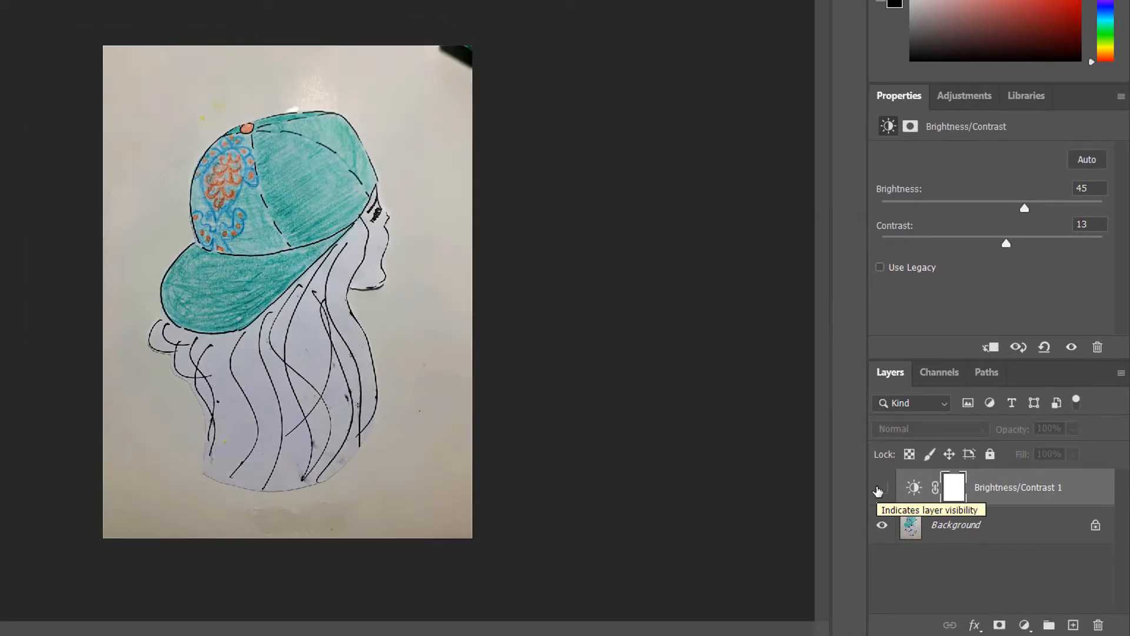
left_click(881, 488)
left_click(879, 488)
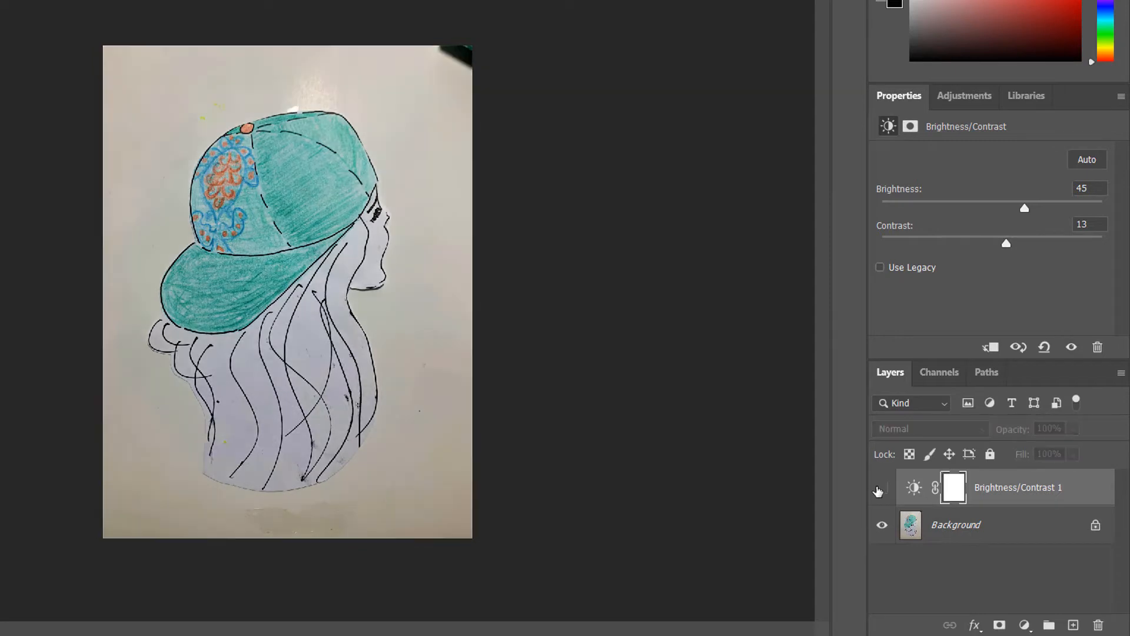
left_click(880, 489)
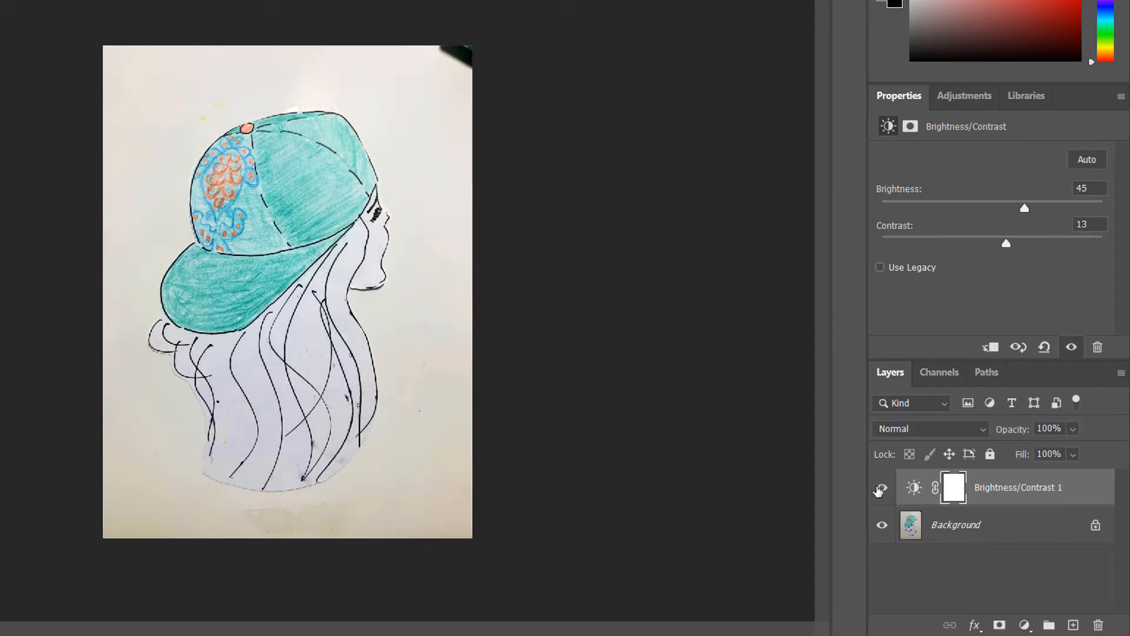
Try unlocking the Background layer and undo the unlock.
left_click(1096, 526)
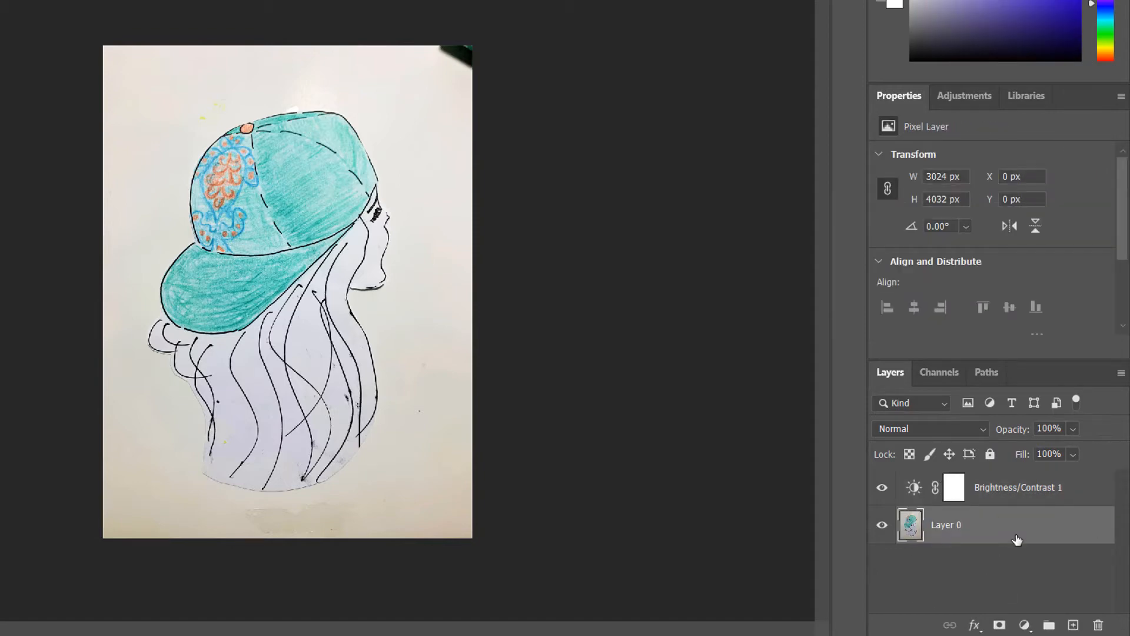
key("ctrl+z")
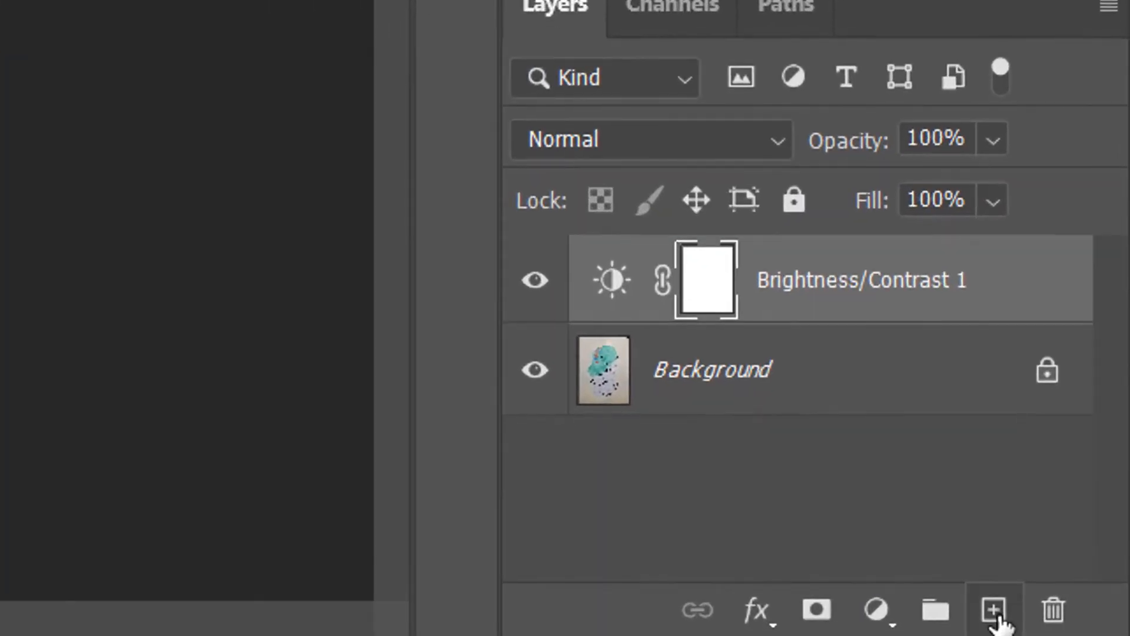
Try adding a blank layer above the adjustment layer, open its name for editing, and delete the layer.
left_click(995, 611)
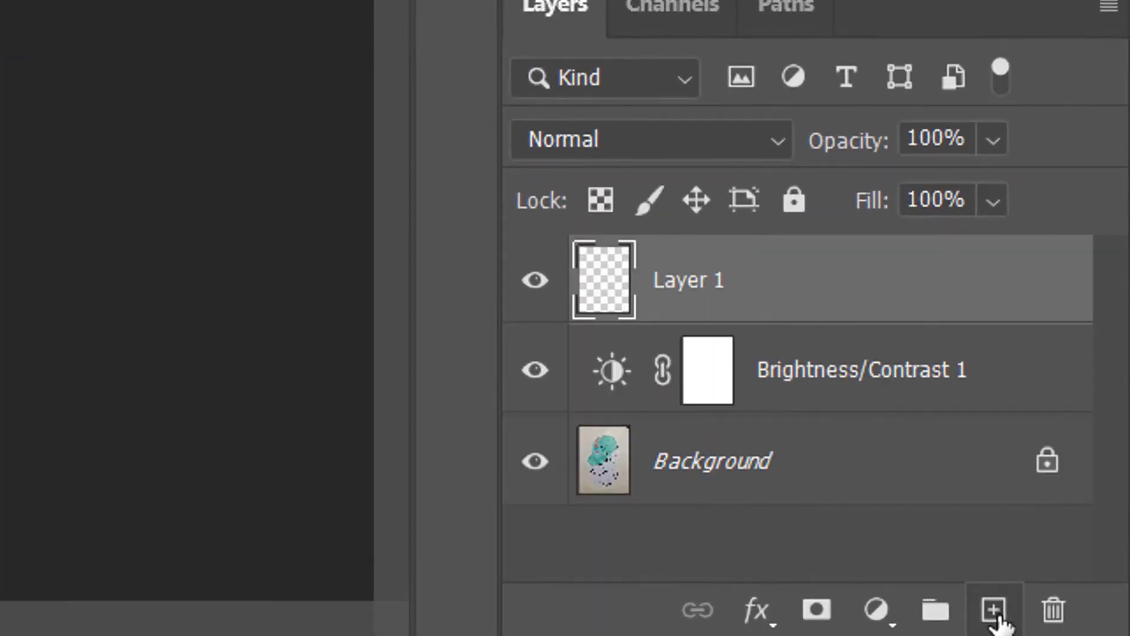
double_click(684, 283)
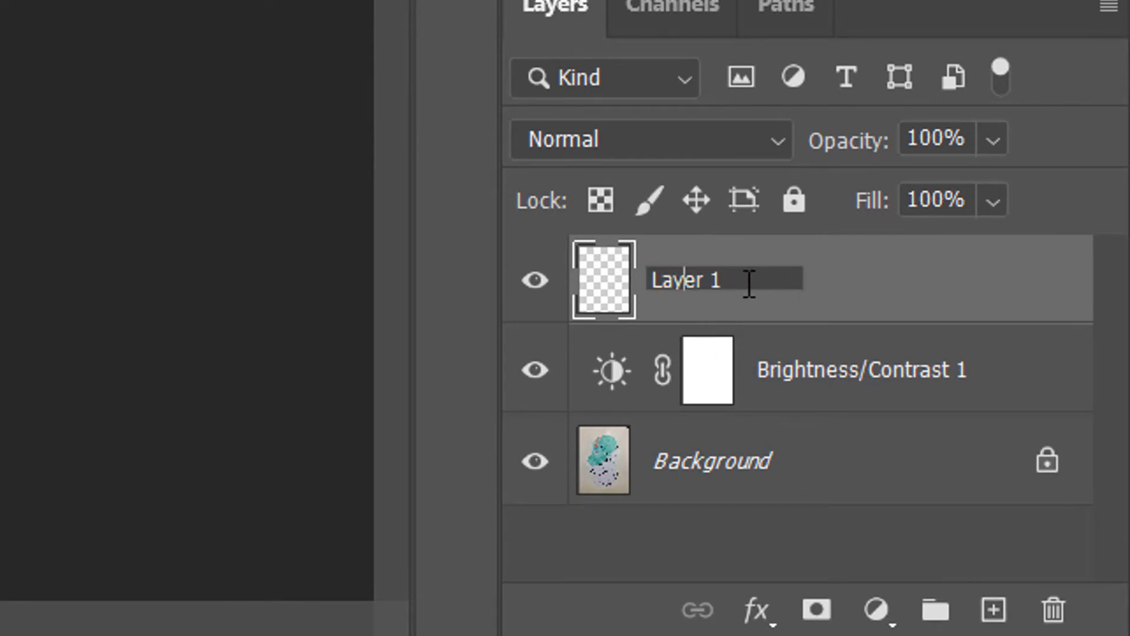
left_click(766, 533)
left_click(811, 294)
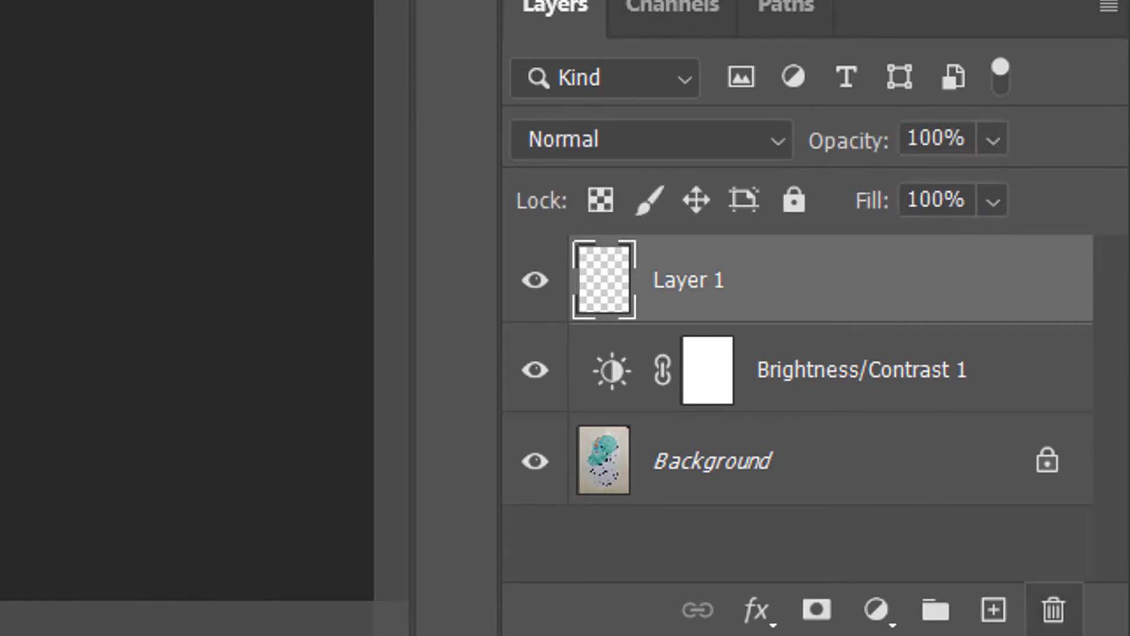
left_click(1054, 609)
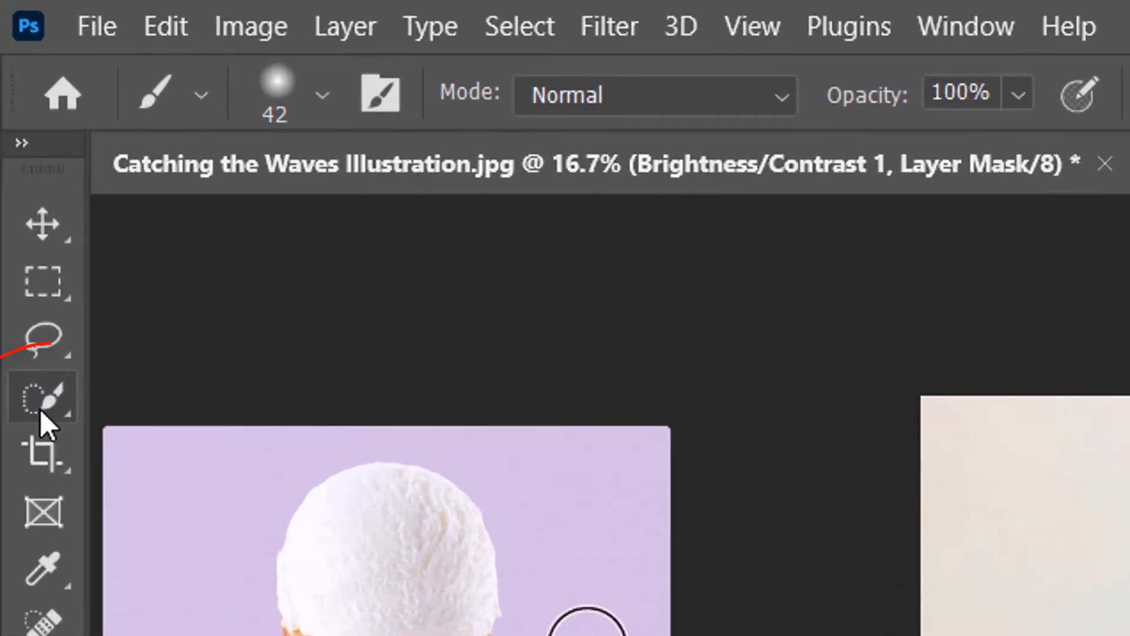
Activate the Quick Selection tool in new-selection mode and set its brush size to 99 px.
left_click(21, 182)
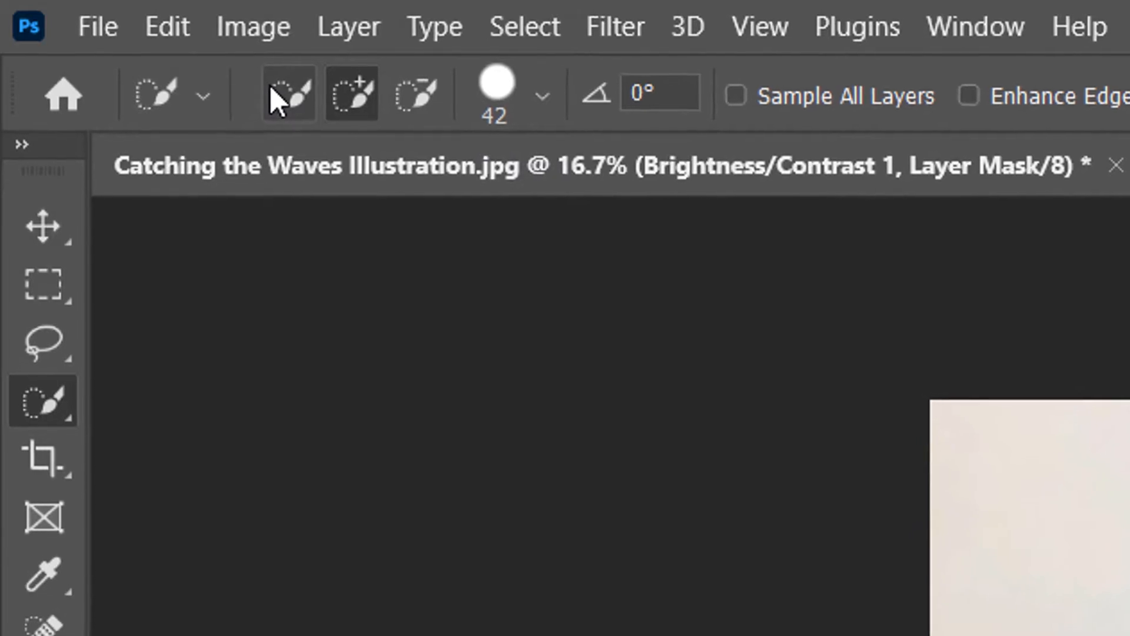
left_click(271, 87)
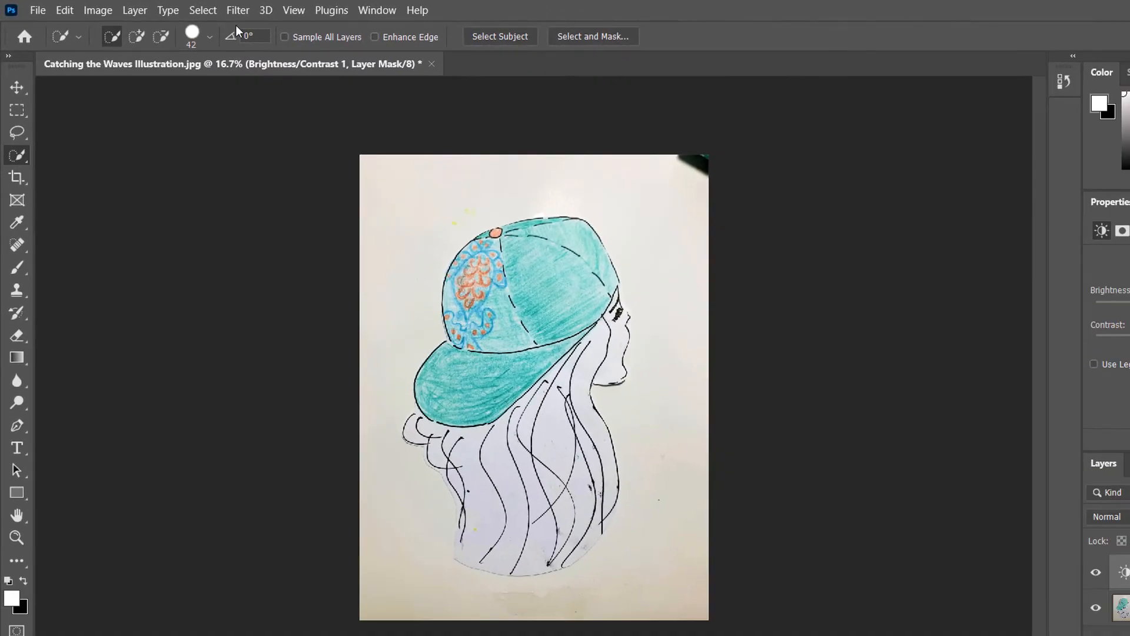
left_click(206, 34)
left_click(244, 86)
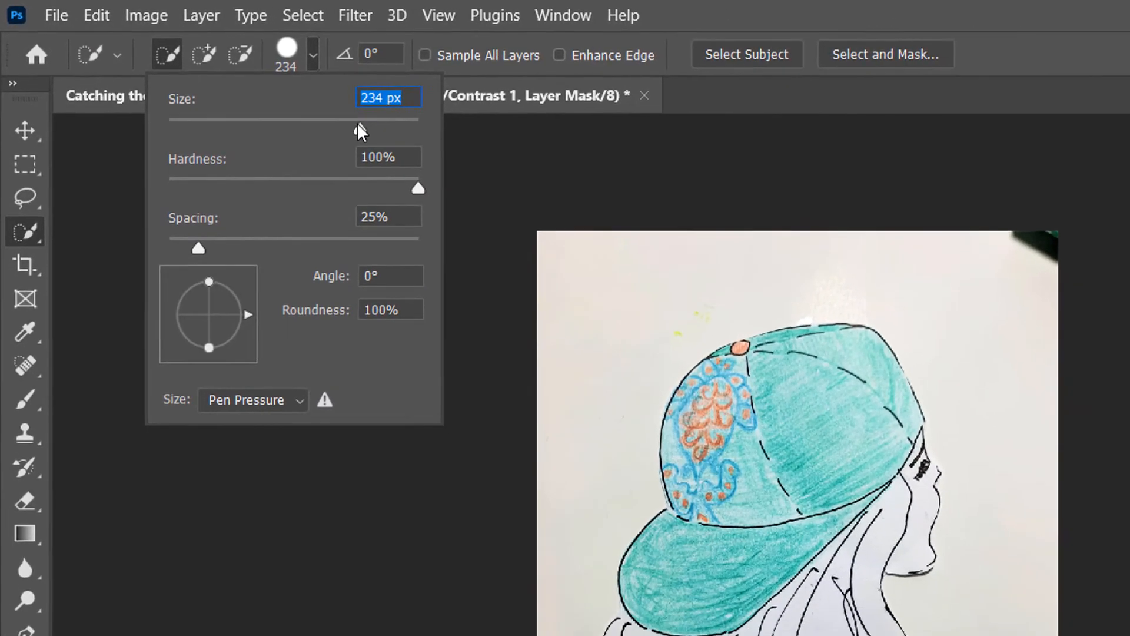
type("5000")
key("Return")
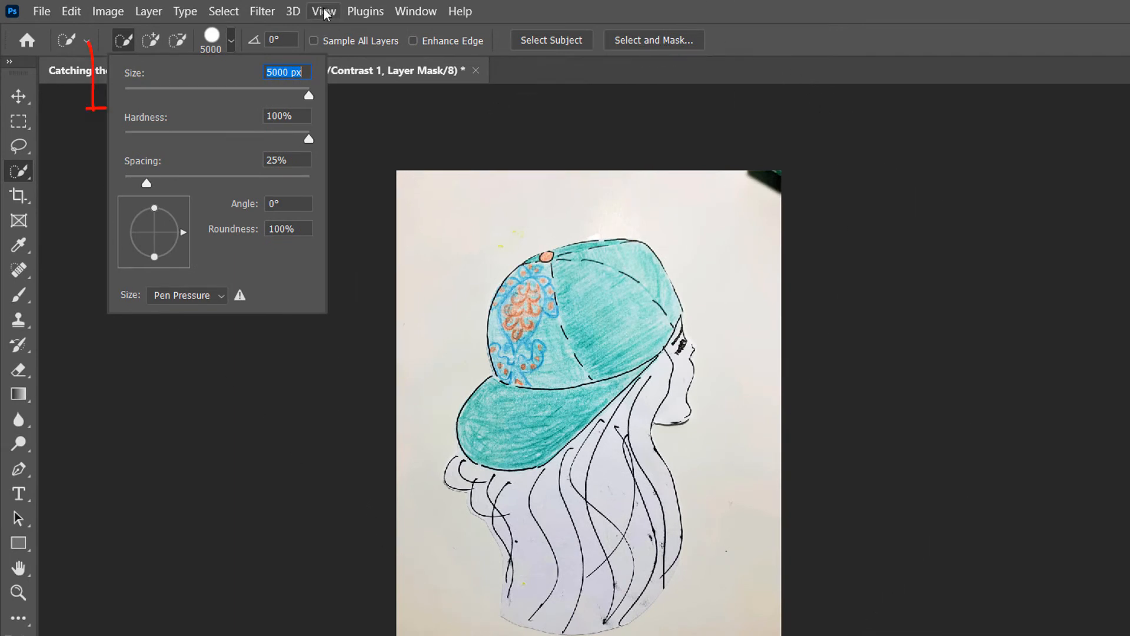
left_click_drag(308, 93, 143, 95)
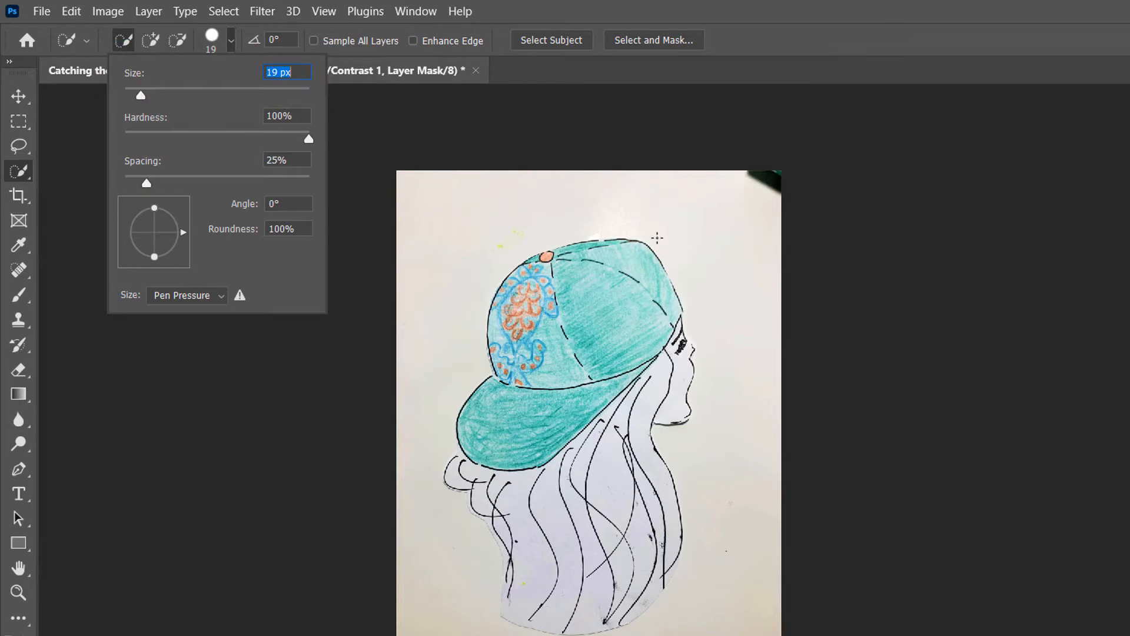
left_click(179, 91)
left_click(215, 90)
Select the paper background around the hat, face and hair of the drawing with the Quick Selection tool.
mouse_move(572, 192)
left_mouse_down()
mouse_move(710, 243)
mouse_move(725, 357)
mouse_move(712, 420)
left_mouse_up()
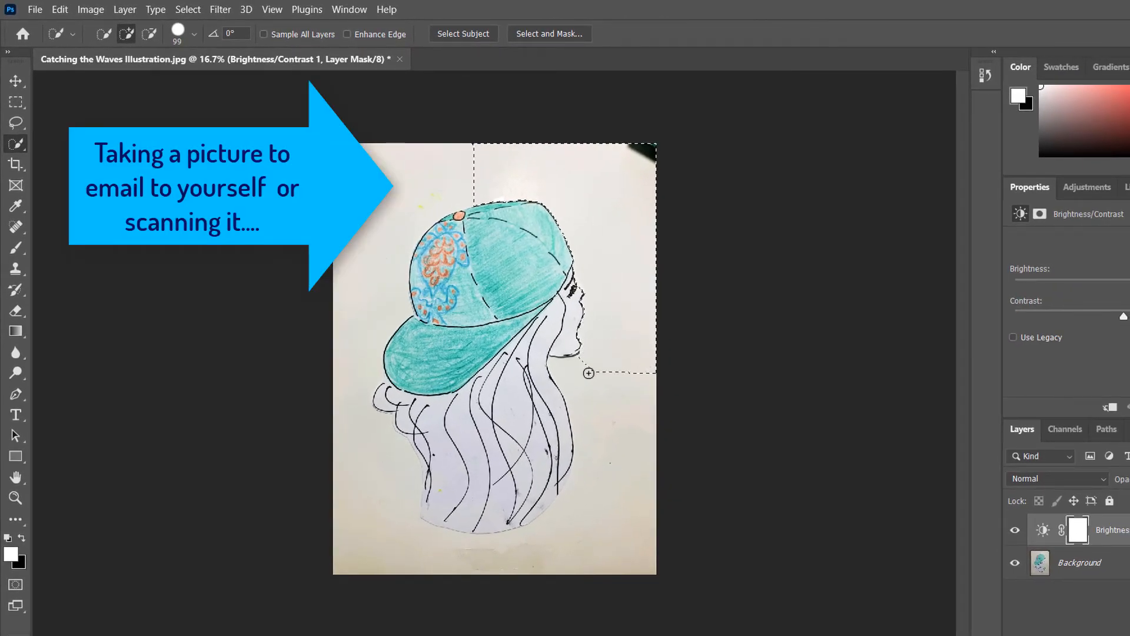
mouse_move(589, 372)
left_mouse_down()
mouse_move(577, 378)
mouse_move(595, 414)
mouse_move(593, 509)
left_mouse_up()
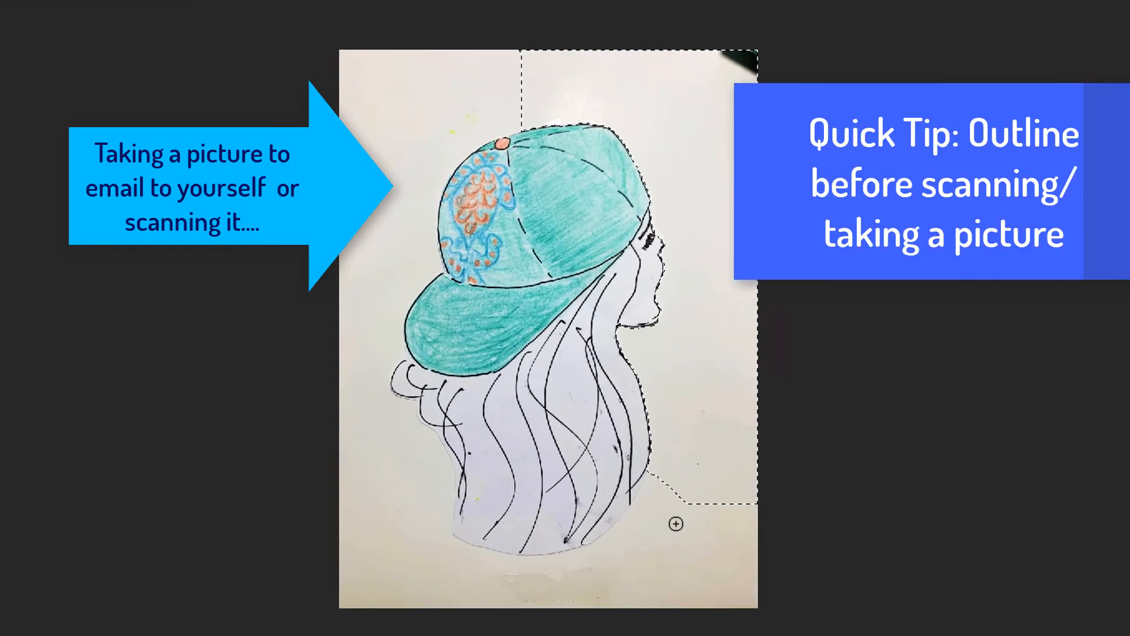
mouse_move(675, 523)
left_mouse_down()
mouse_move(661, 541)
mouse_move(515, 553)
mouse_move(407, 529)
left_mouse_up()
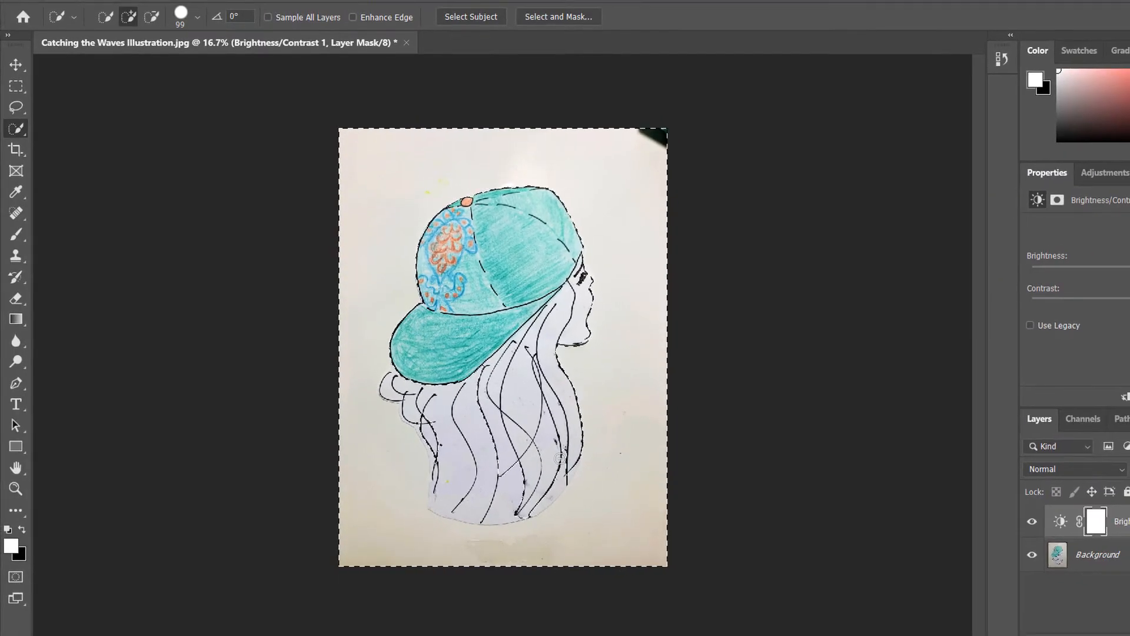
Subtract the lower hair and its outline from the paper background selection with the Quick Selection tool in subtract mode.
key("ctrl+plus")
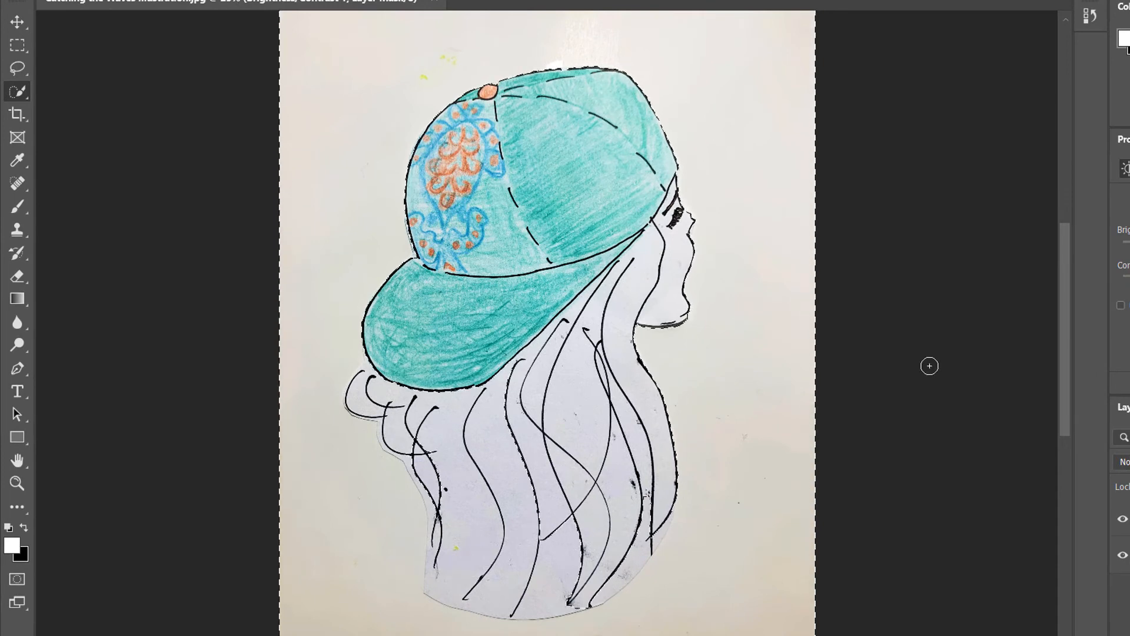
left_click_drag(1069, 344, 1068, 377)
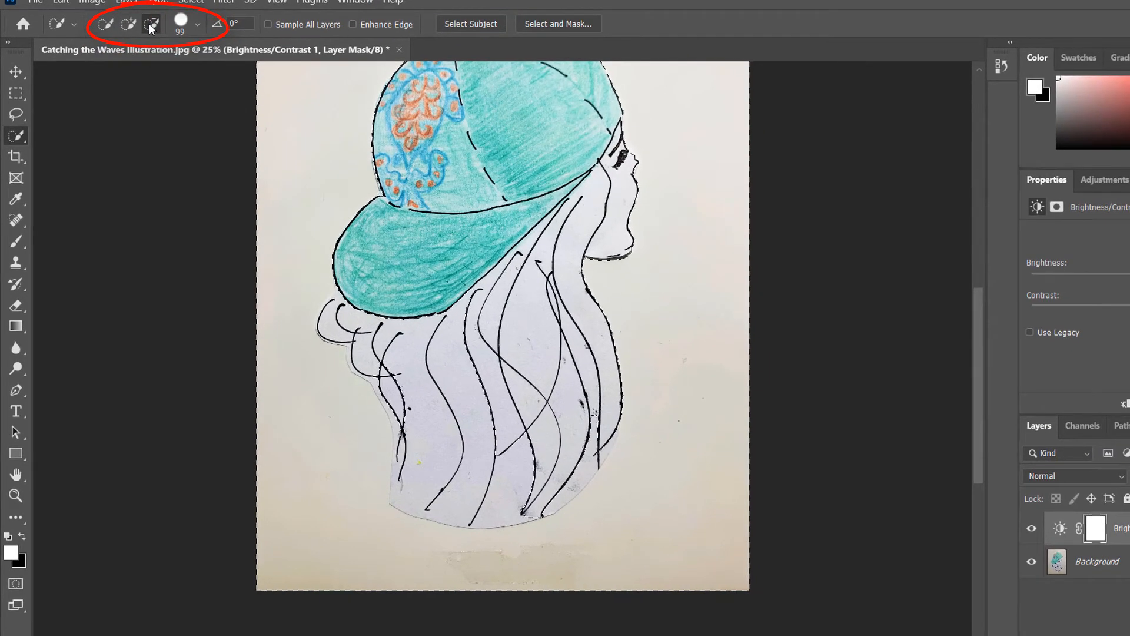
mouse_move(483, 293)
left_mouse_down()
mouse_move(472, 297)
mouse_move(454, 397)
mouse_move(418, 478)
left_mouse_up()
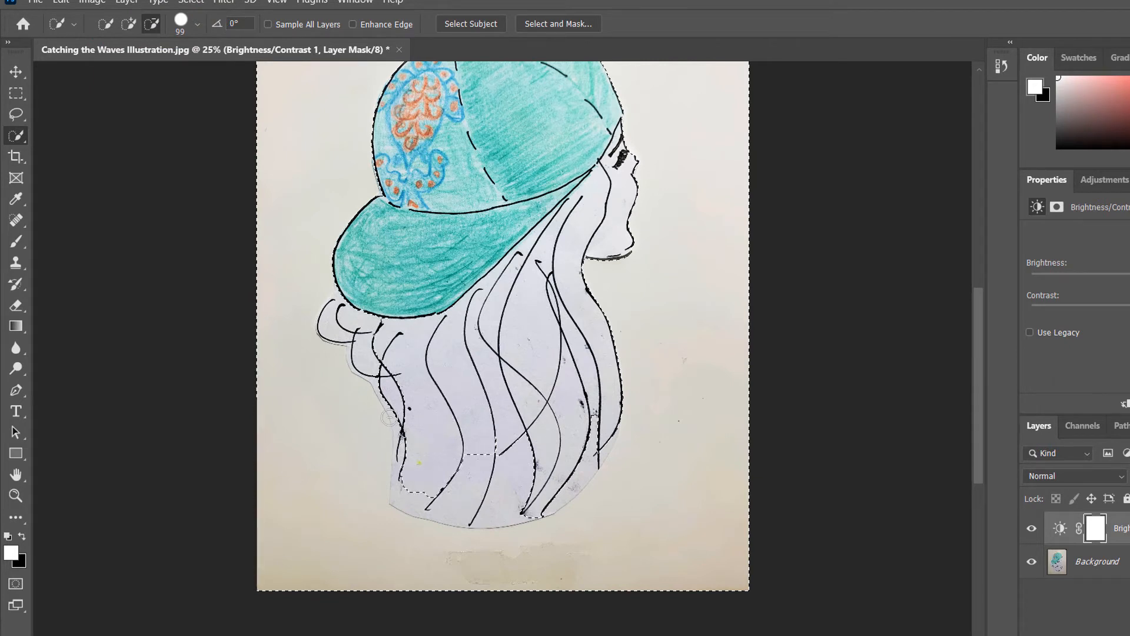
mouse_move(389, 417)
left_mouse_down()
mouse_move(338, 326)
mouse_move(480, 438)
mouse_move(464, 508)
left_mouse_up()
left_click_drag(596, 425, 605, 452)
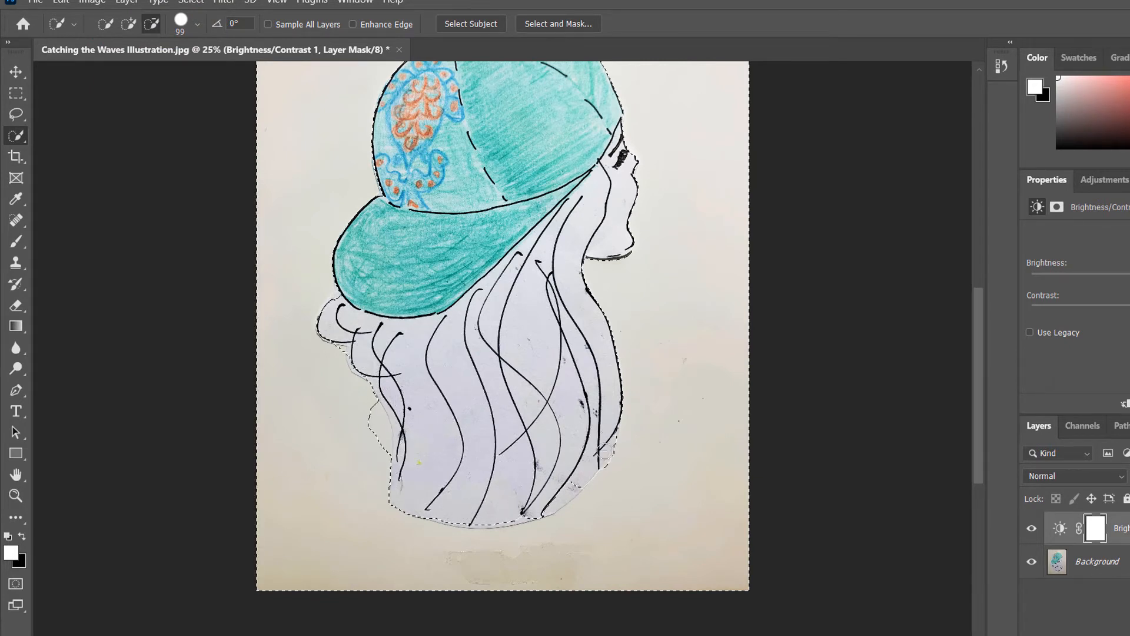
left_click_drag(477, 529, 425, 520)
left_click_drag(389, 476, 392, 431)
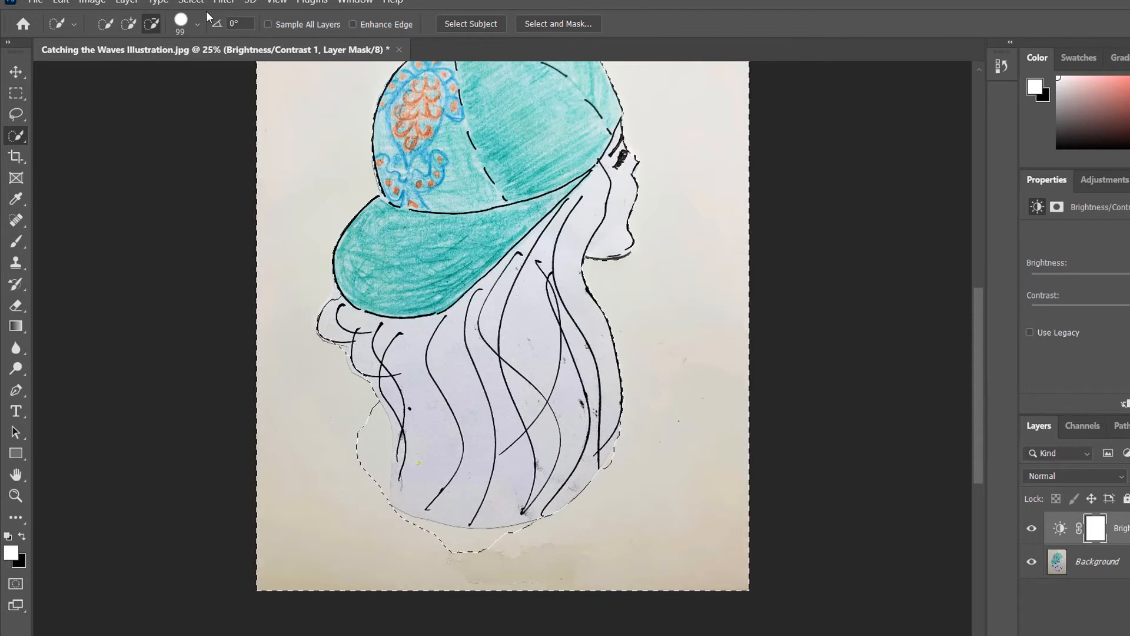
Reduce the Quick Selection brush to 56 px and add the missed paper beside and below the hair back to the selection.
left_click(198, 25)
left_click_drag(188, 66, 150, 70)
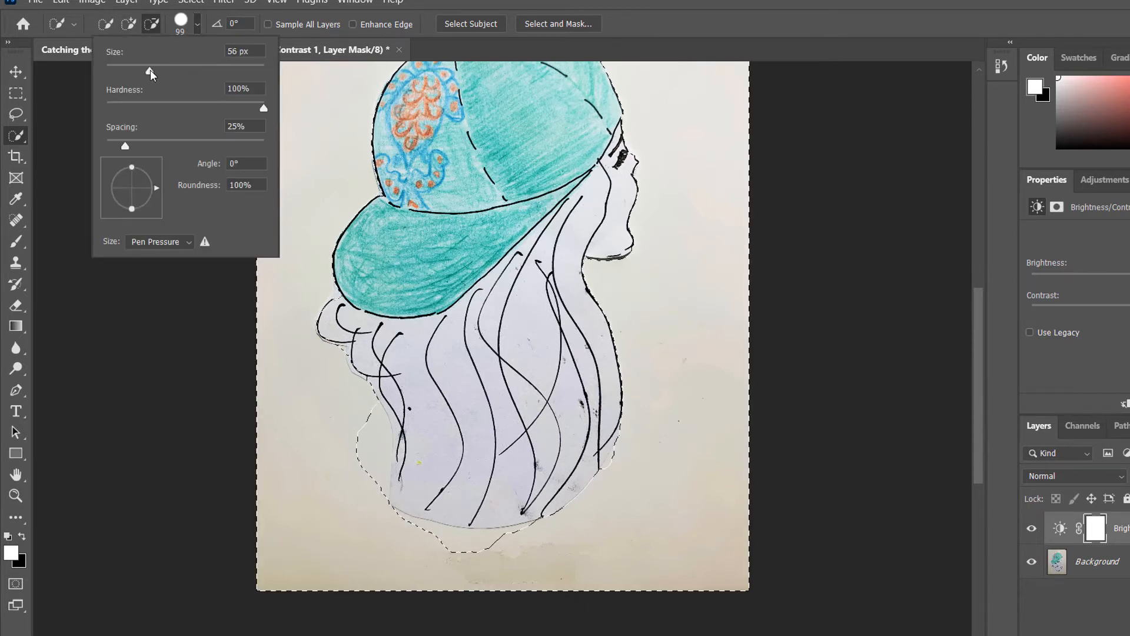
left_click(356, 406)
left_click(128, 23)
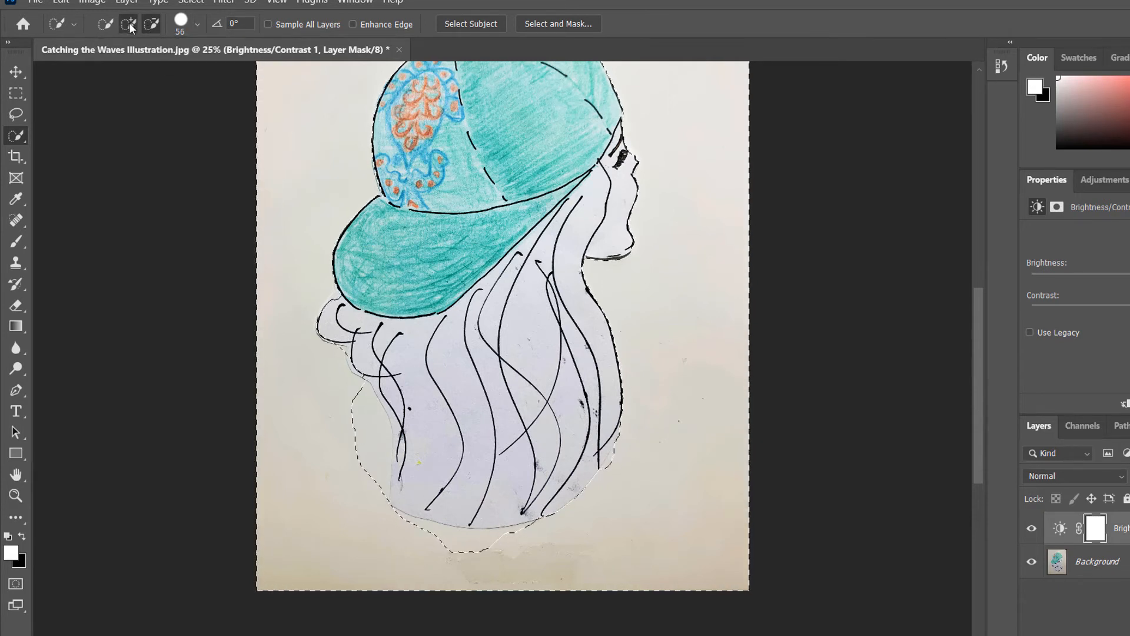
left_click(365, 392)
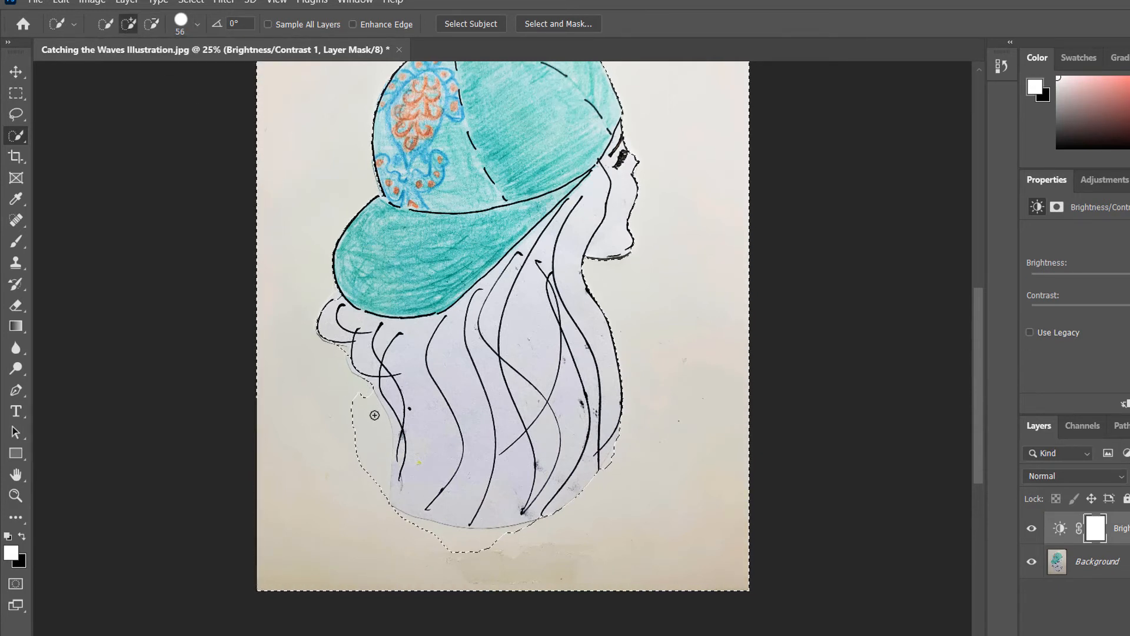
left_click_drag(375, 415, 384, 460)
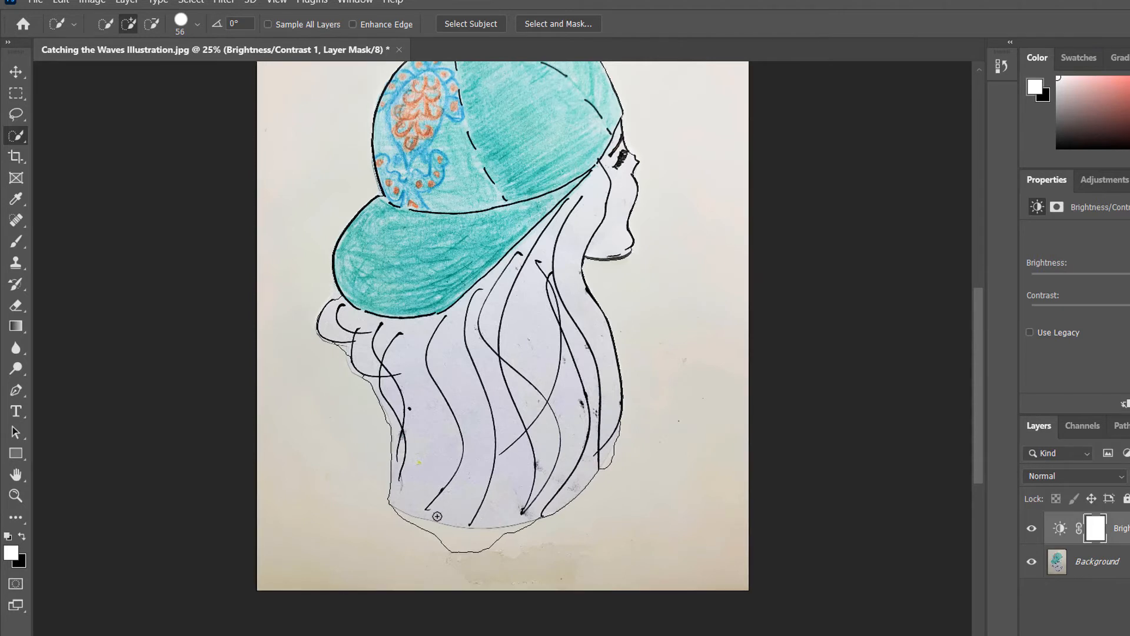
mouse_move(489, 541)
left_mouse_down()
mouse_move(430, 539)
mouse_move(402, 520)
mouse_move(476, 535)
mouse_move(546, 522)
mouse_move(608, 470)
left_mouse_up()
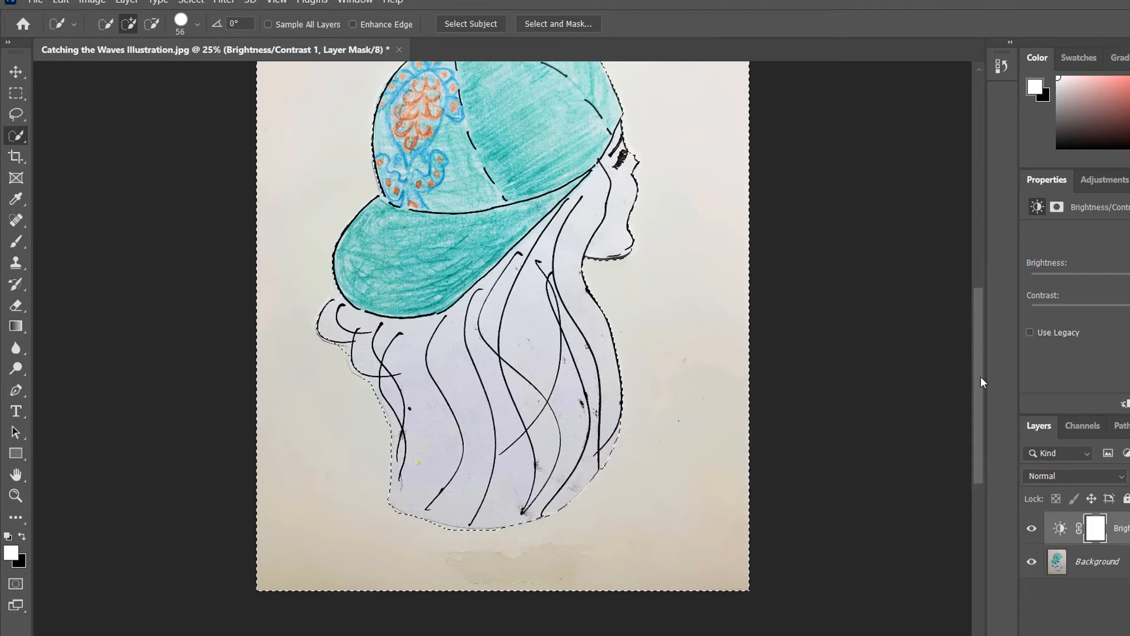
Invert the selection to the drawing and copy it onto its own layer with Layer Via Copy.
left_click_drag(981, 382, 975, 354)
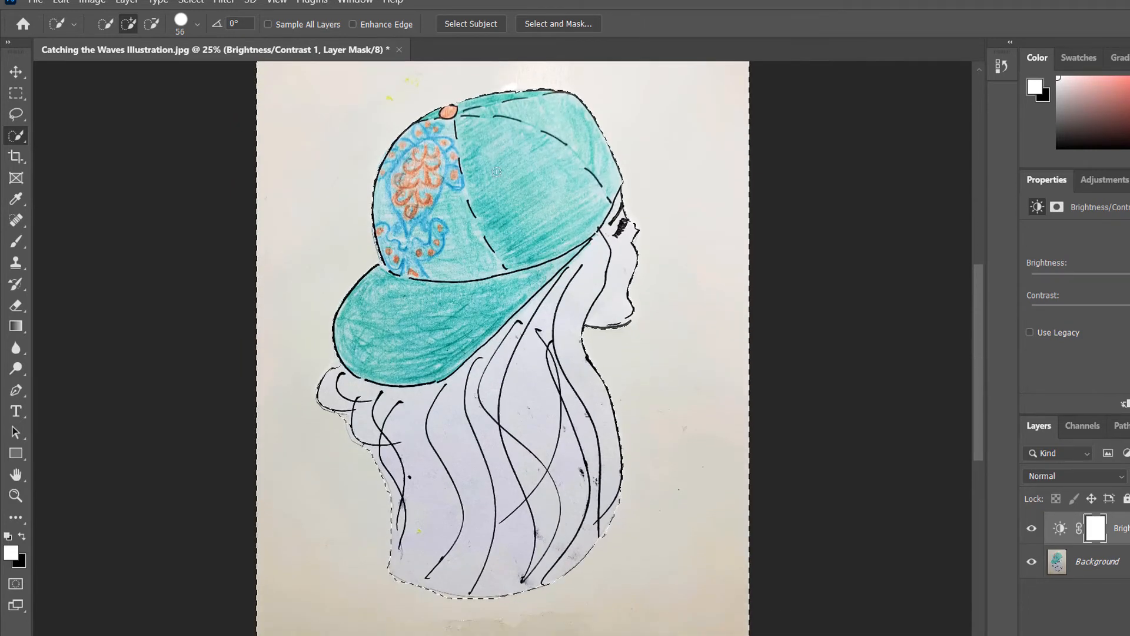
right_click(441, 245)
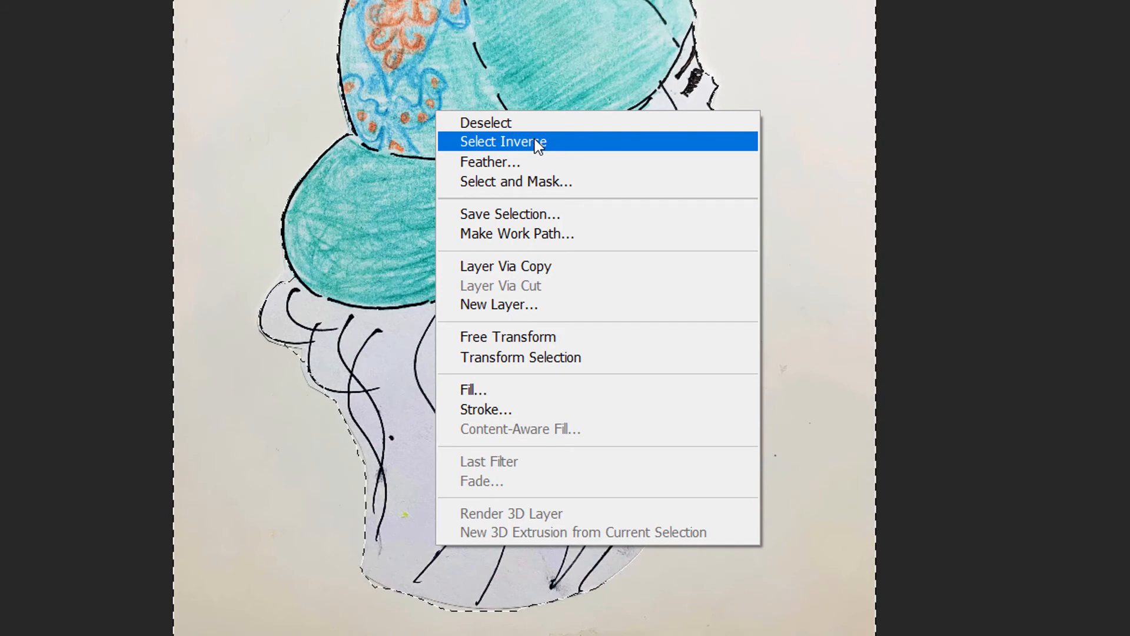
left_click(534, 141)
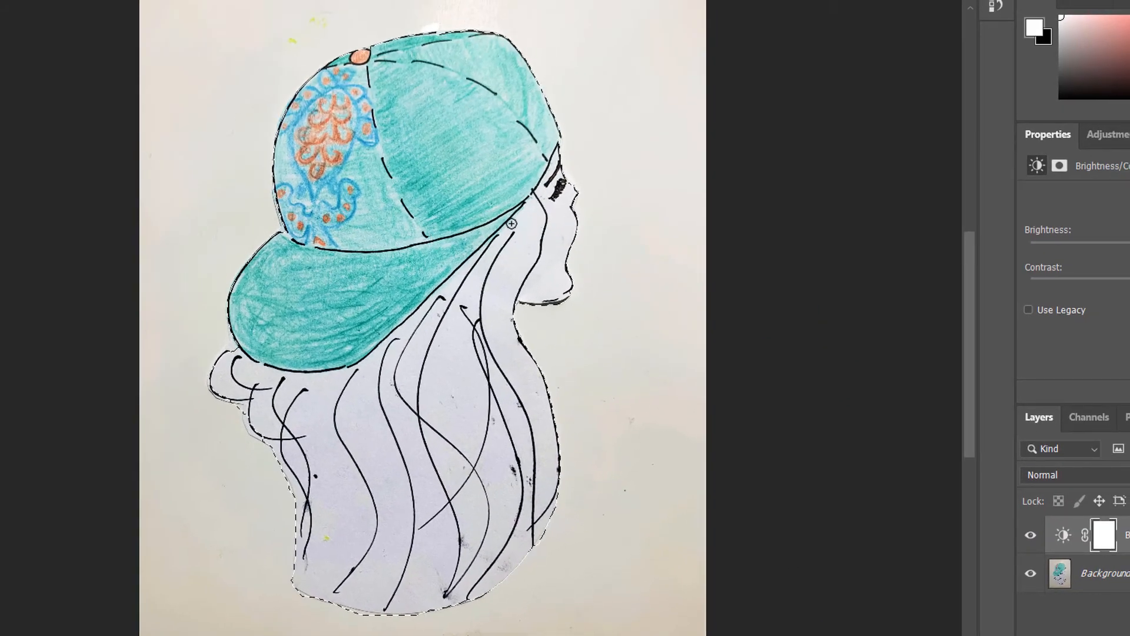
right_click(504, 221)
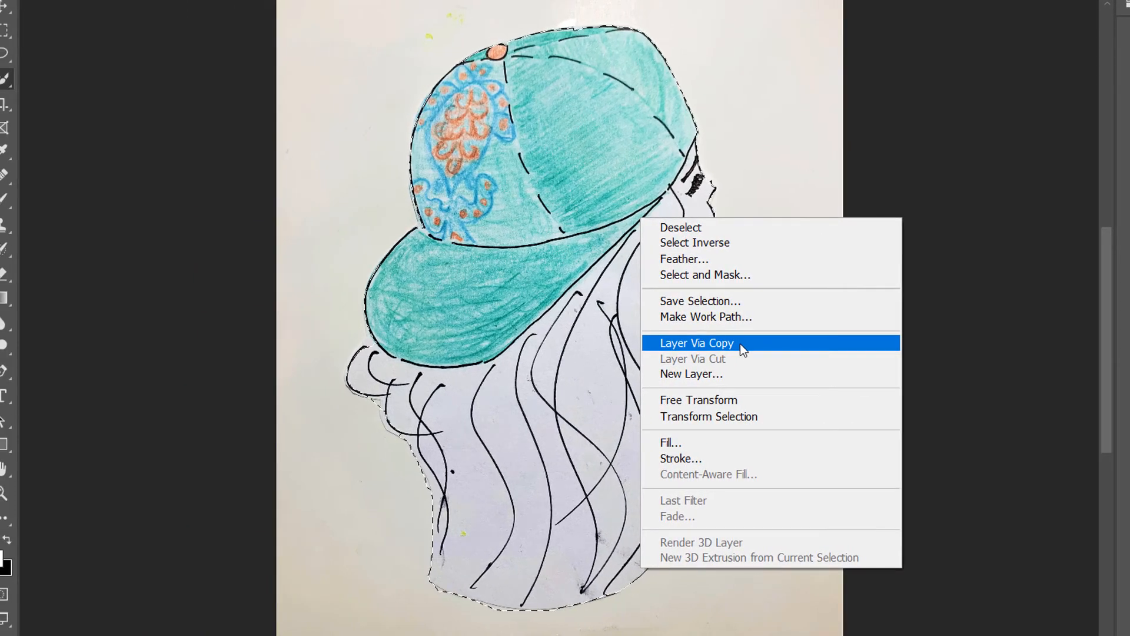
left_click(740, 344)
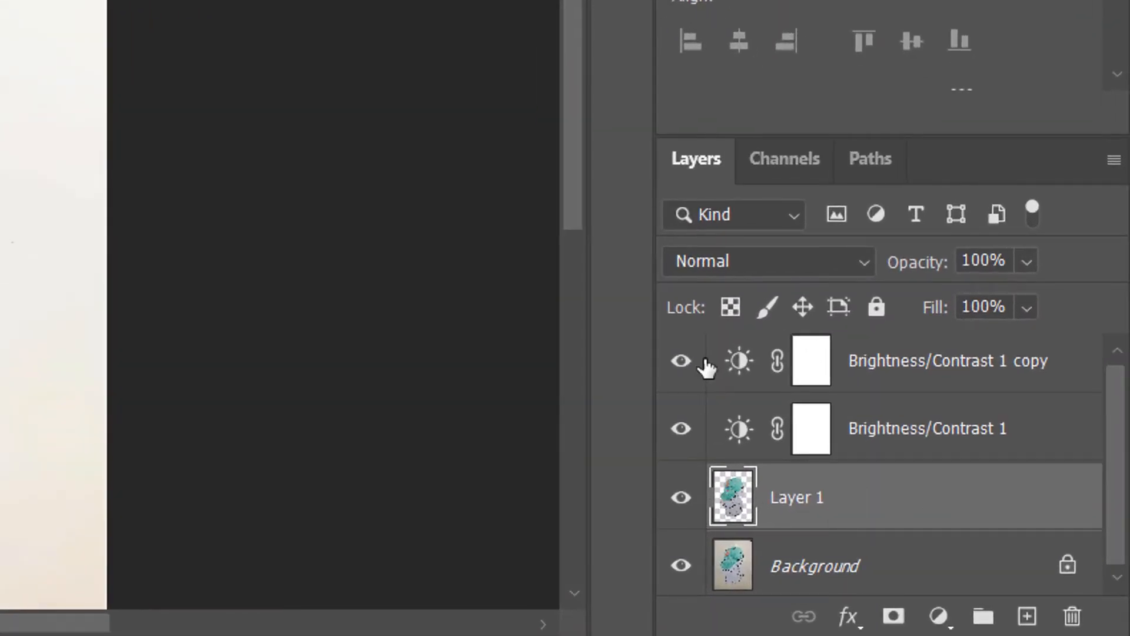
Hide the Background layer and Layer 1, and show the Background layer again.
left_click(681, 565)
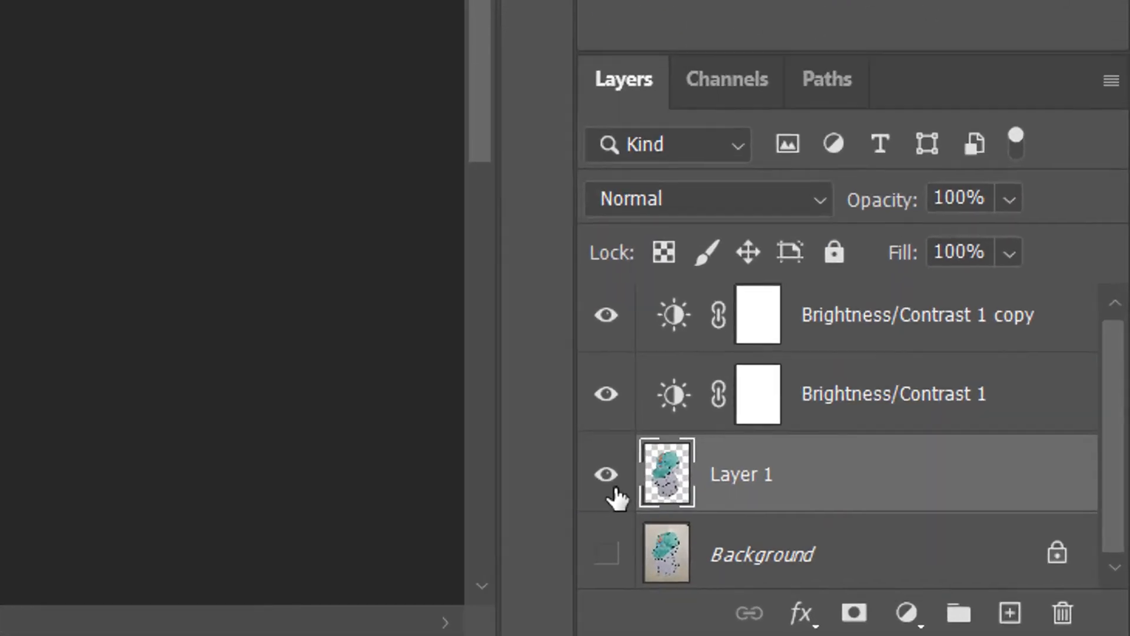
left_click(901, 567)
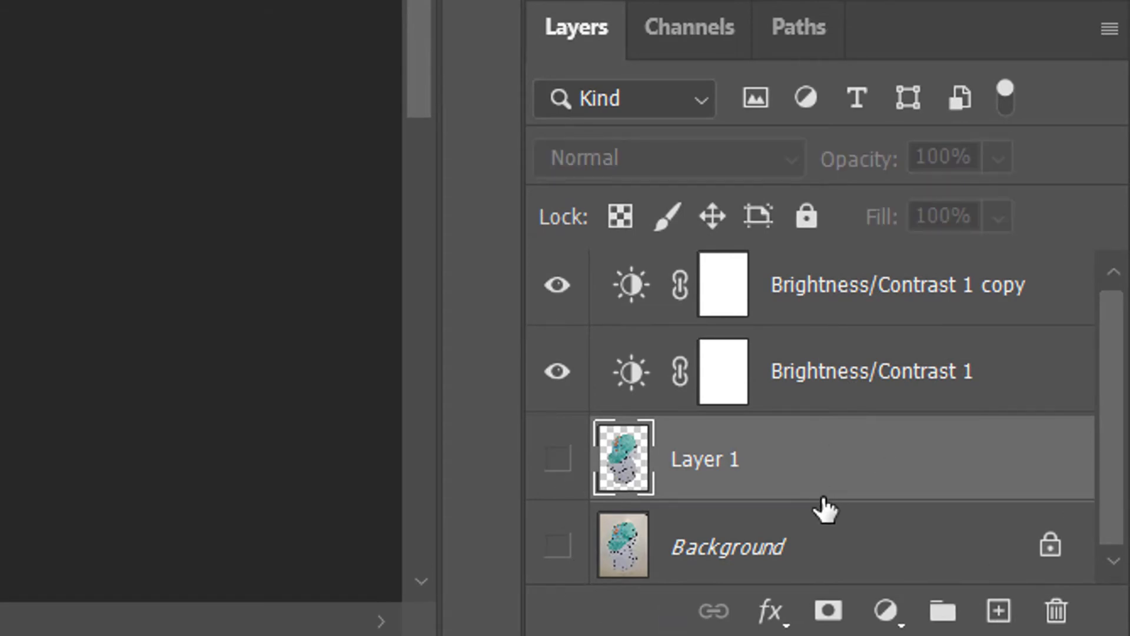
left_click(777, 574)
left_click(555, 545)
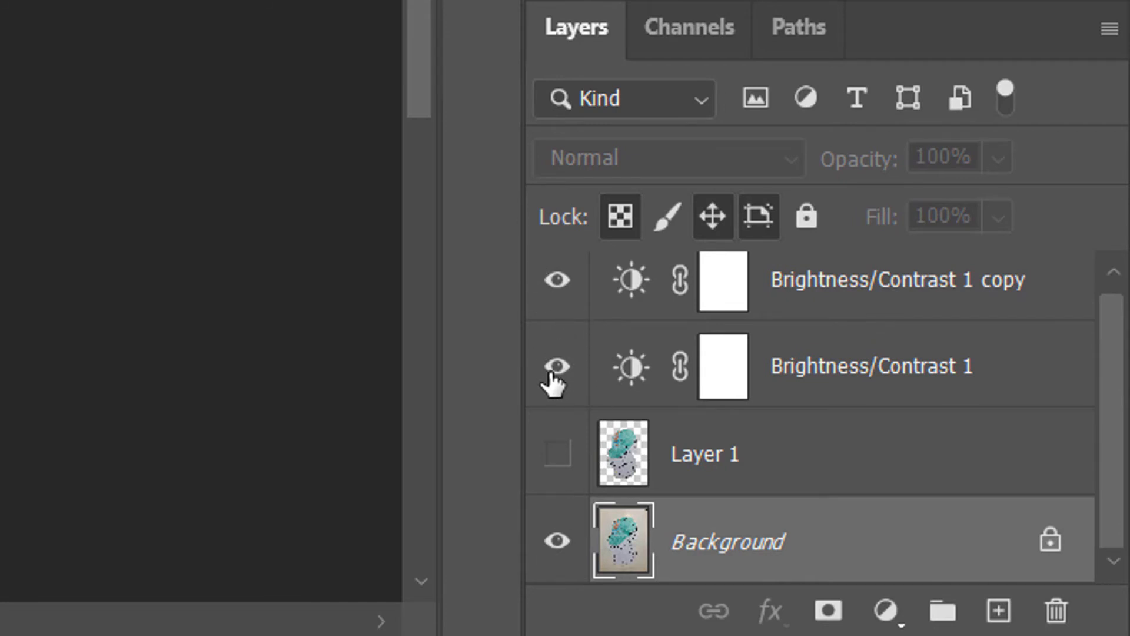
left_click(848, 371)
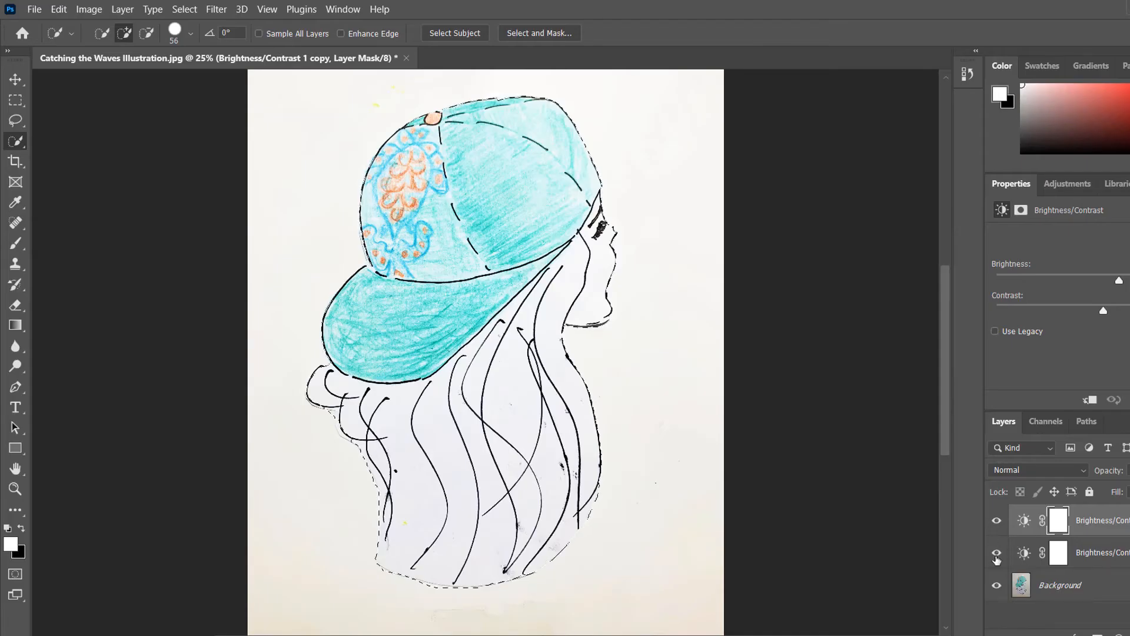
Hide both Brightness/Contrast layers and the Background layer, and show all three again.
left_click(996, 555)
left_click(996, 586)
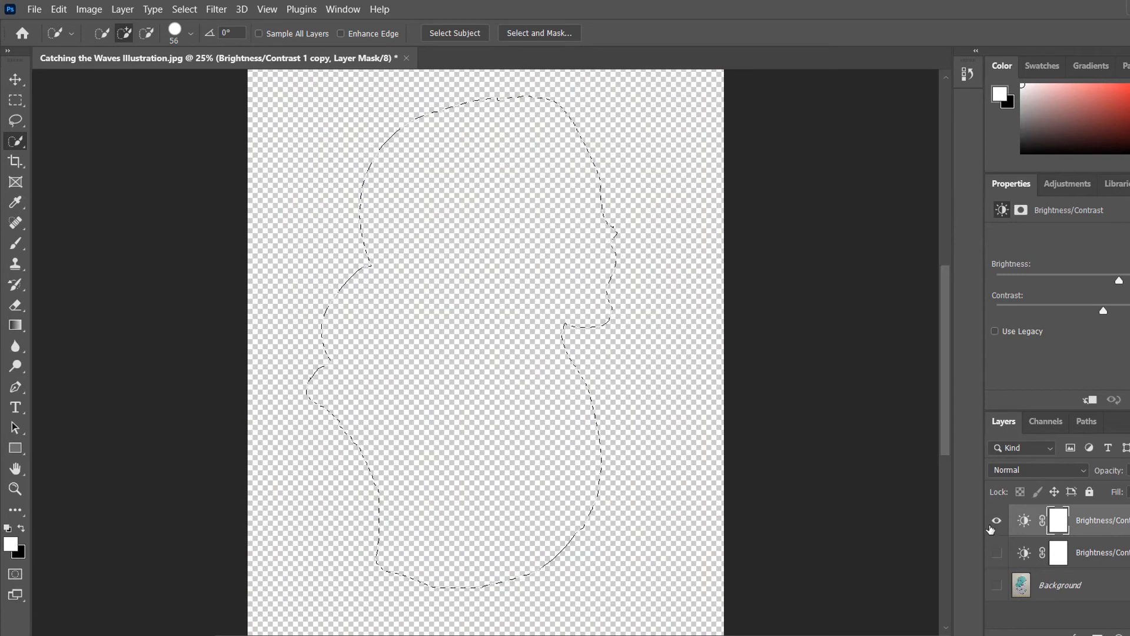
left_click(995, 521)
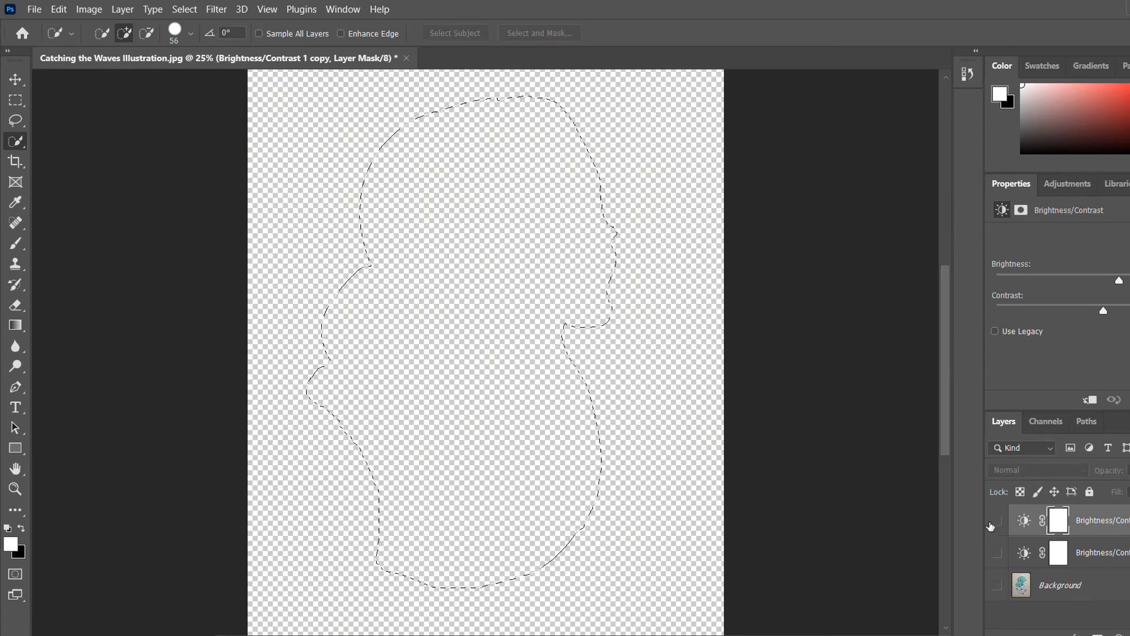
left_click(997, 526)
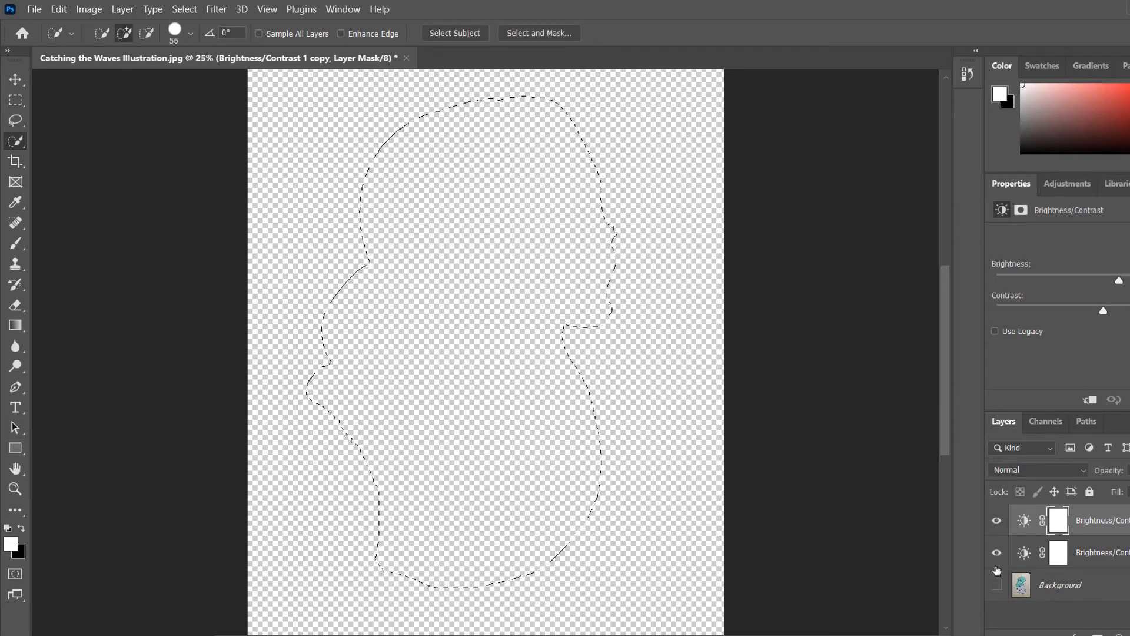
left_click(996, 584)
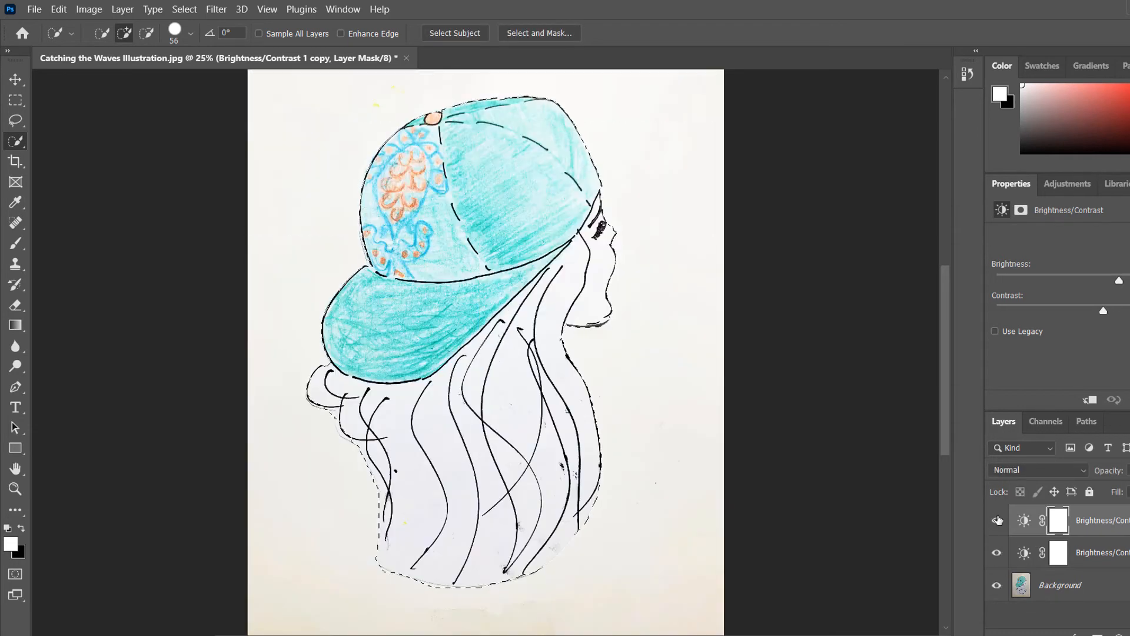
Toggle the Brightness/Contrast 1 copy layer off and on, and make the Background layer active.
left_click(997, 520)
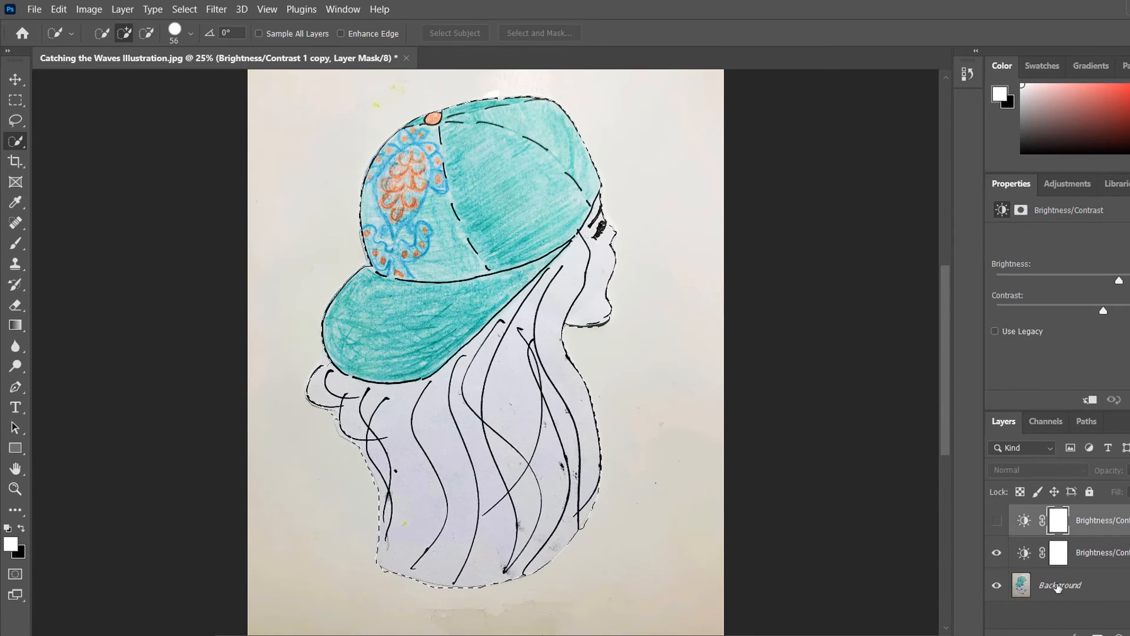
left_click(1058, 587)
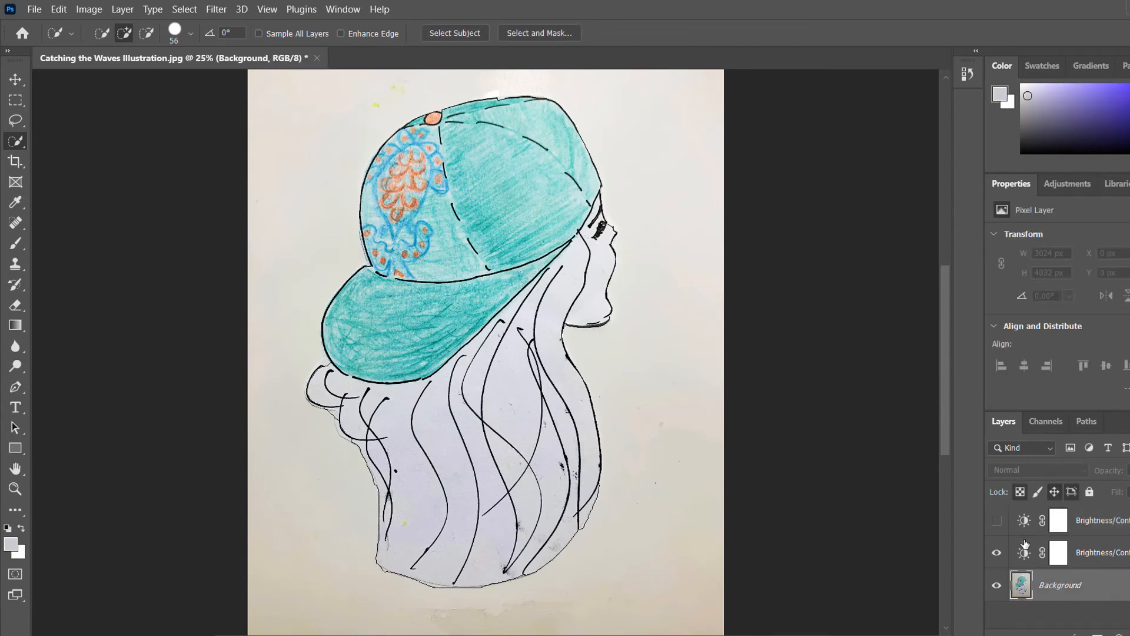
left_click(993, 521)
left_click(1115, 518)
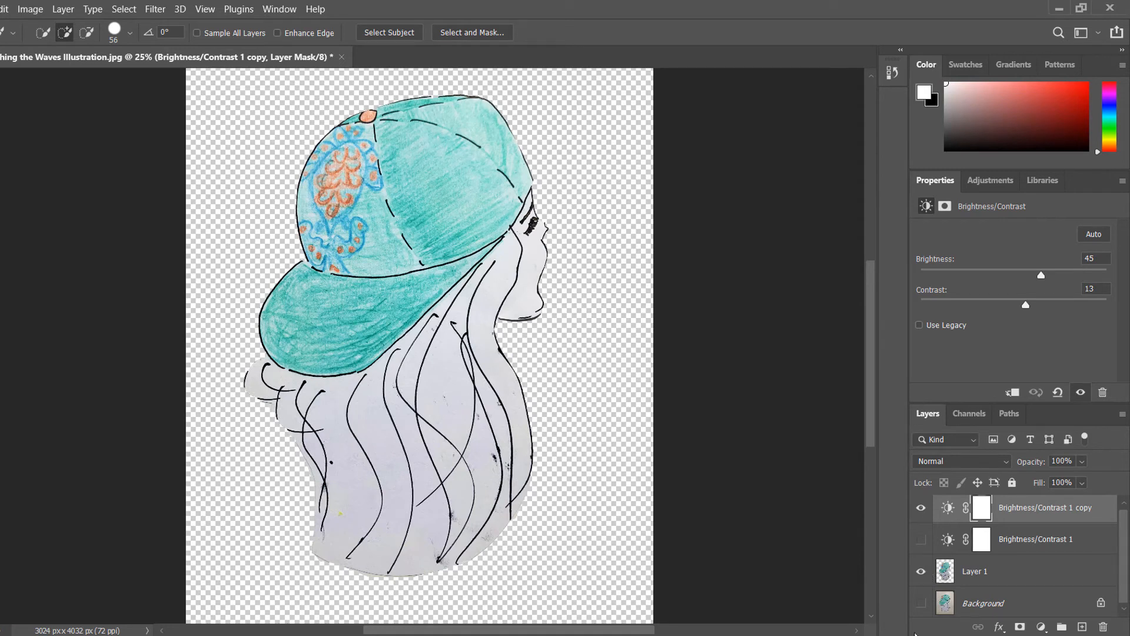
left_click(1014, 600)
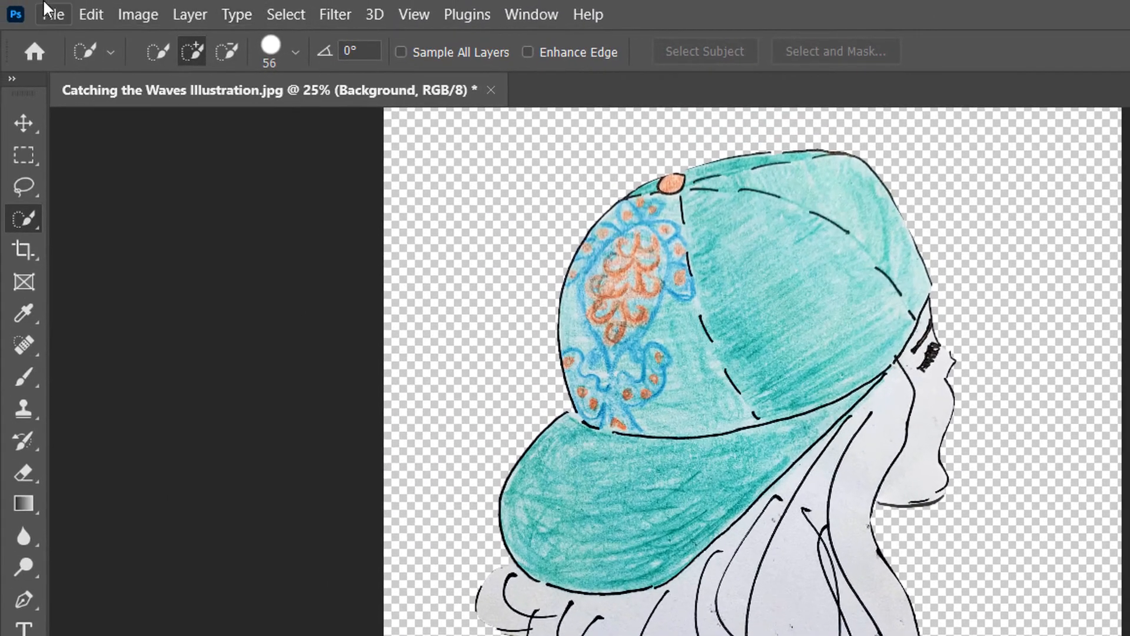
Save the image on the computer as a PNG named Catching the Waves Illustration with large file size, and minimize the Photoshop window.
left_click(51, 15)
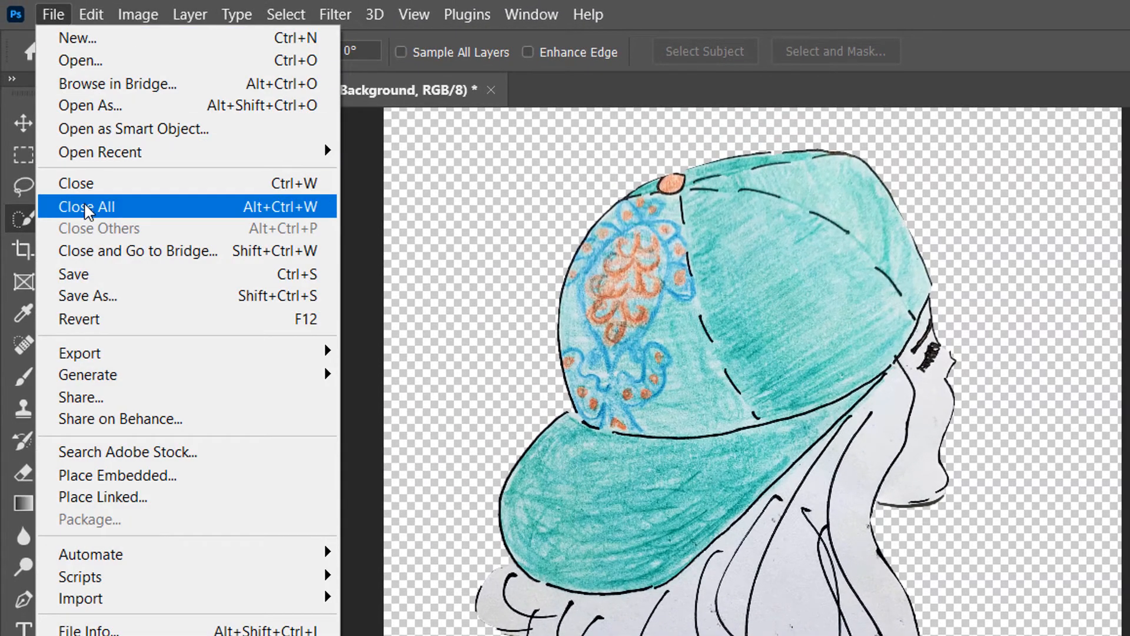
left_click(87, 275)
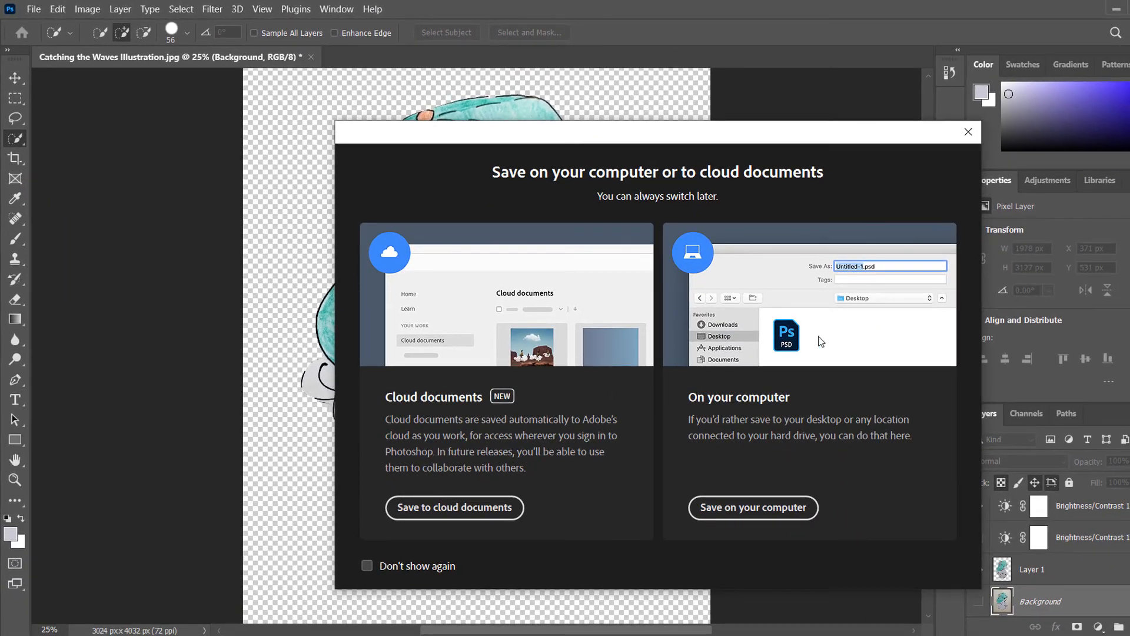
left_click(734, 507)
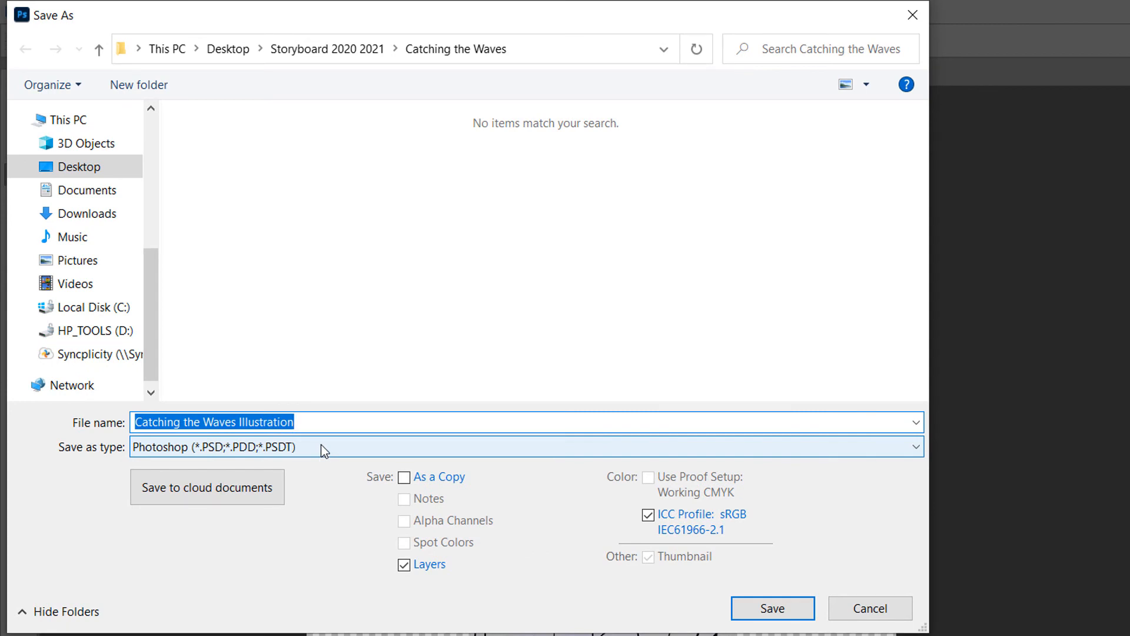
left_click(322, 446)
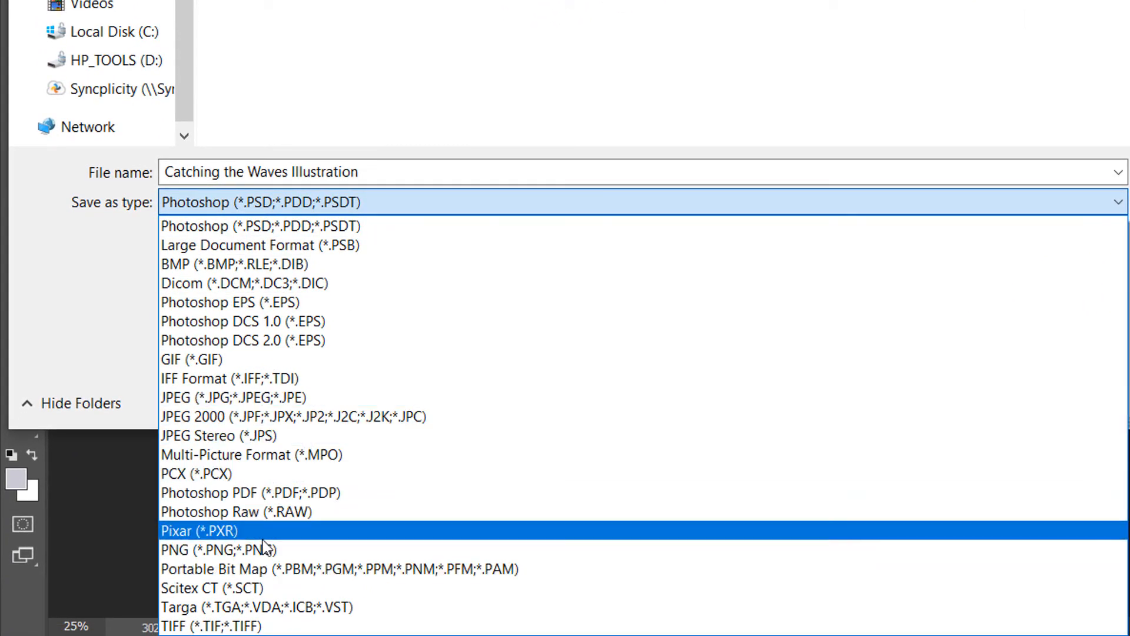
left_click(258, 551)
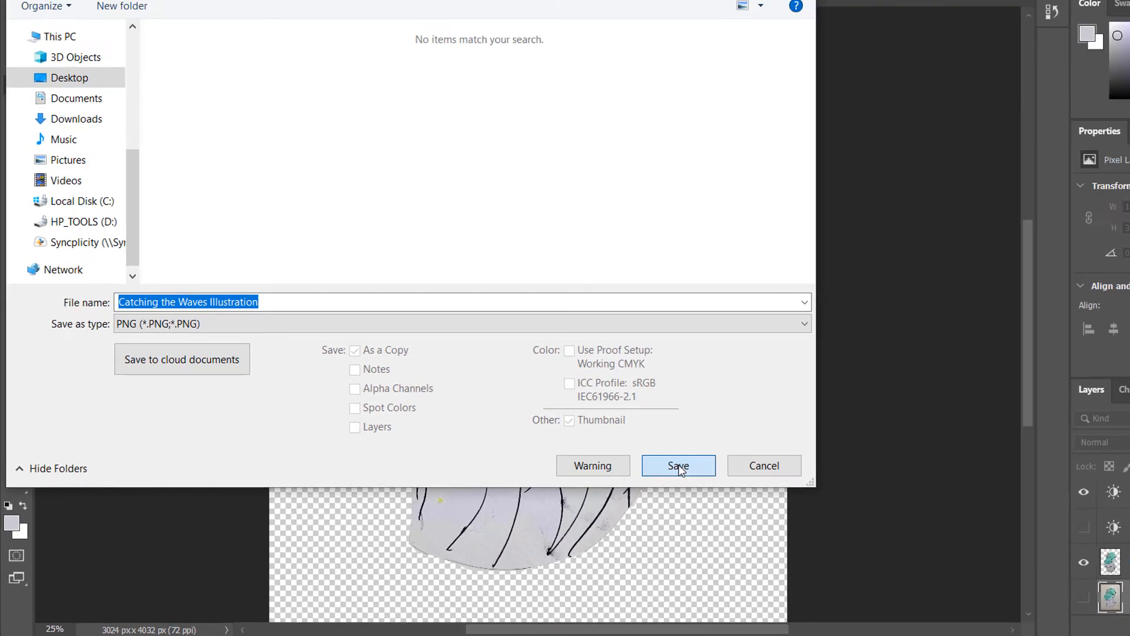
left_click(944, 399)
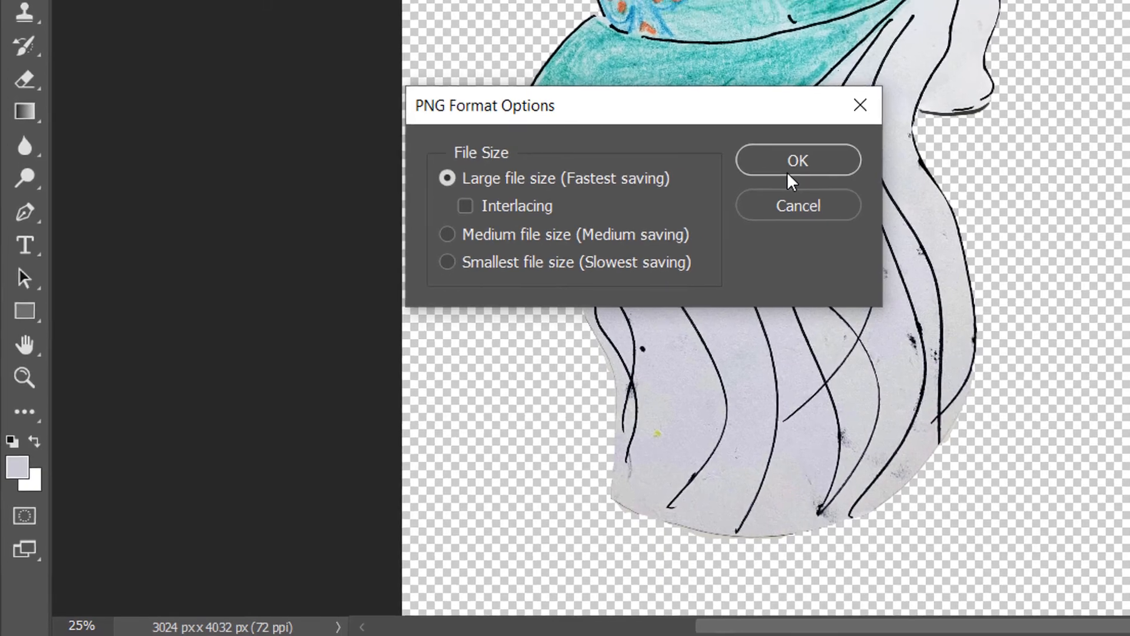
left_click(813, 154)
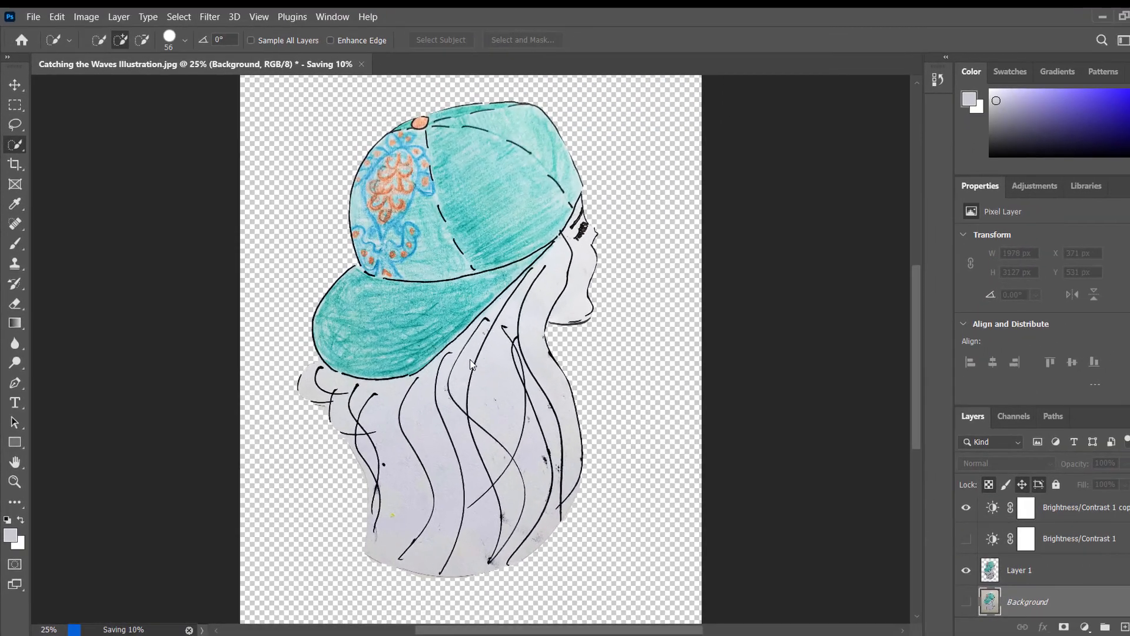
left_click(1102, 17)
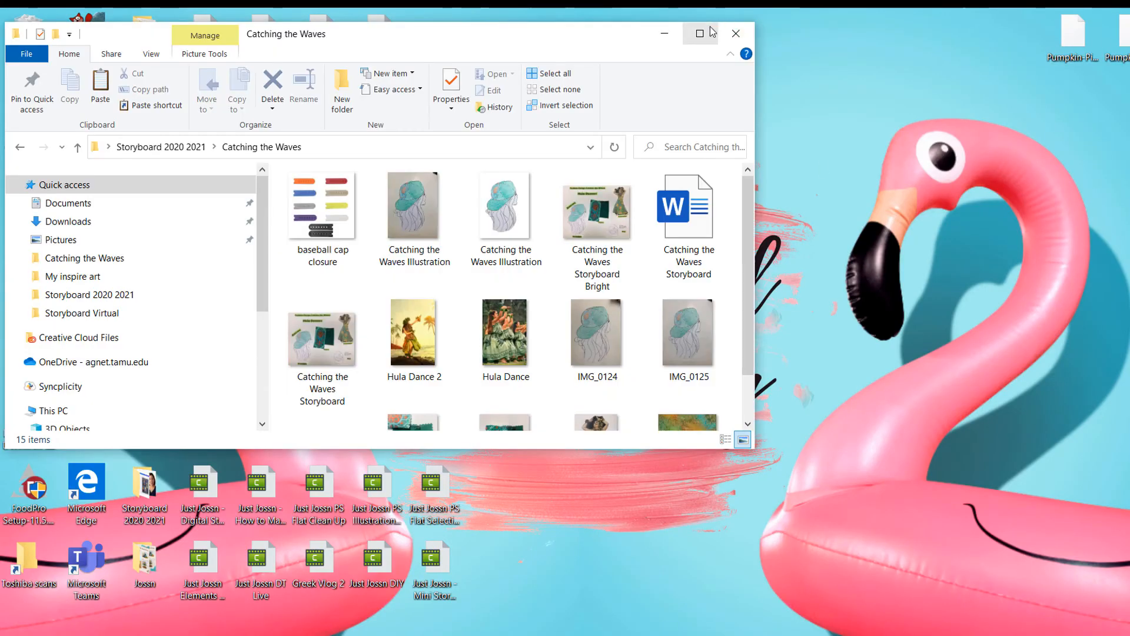
Maximize the Catching the Waves folder window, view the cut-out Catching the Waves Illustration PNG in Photos, and minimize the viewer.
left_click(712, 32)
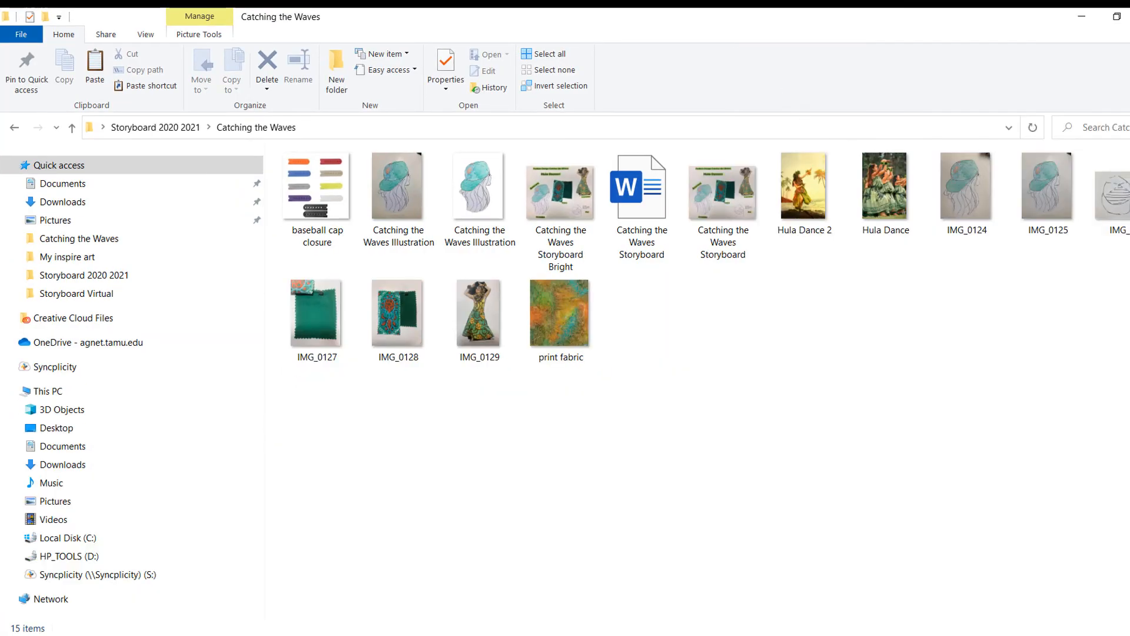
double_click(486, 200)
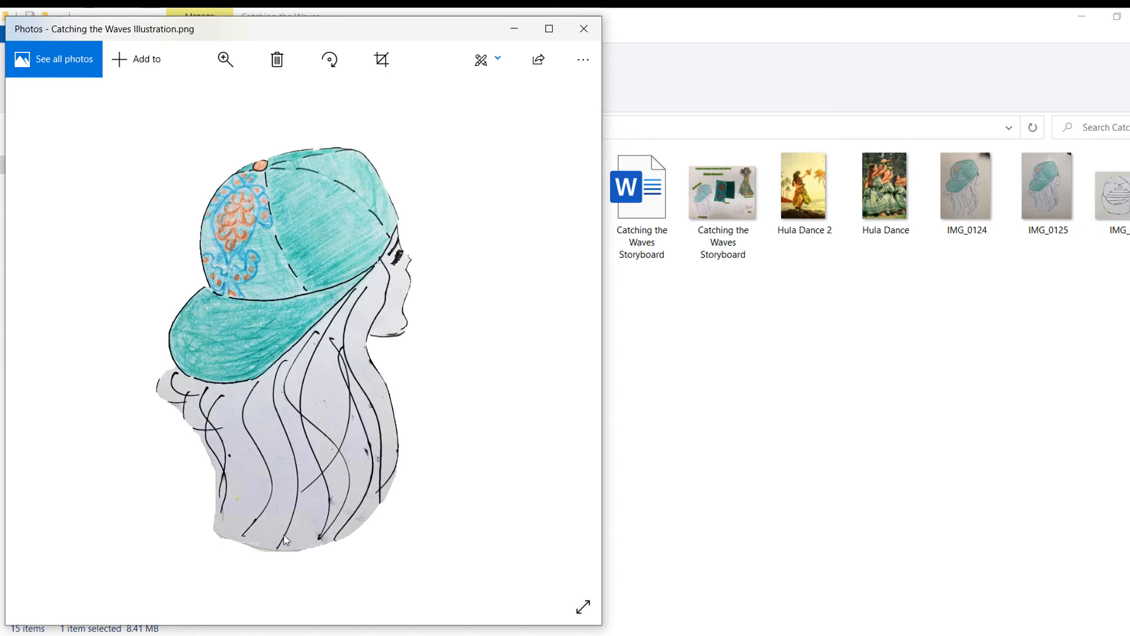
left_click(514, 28)
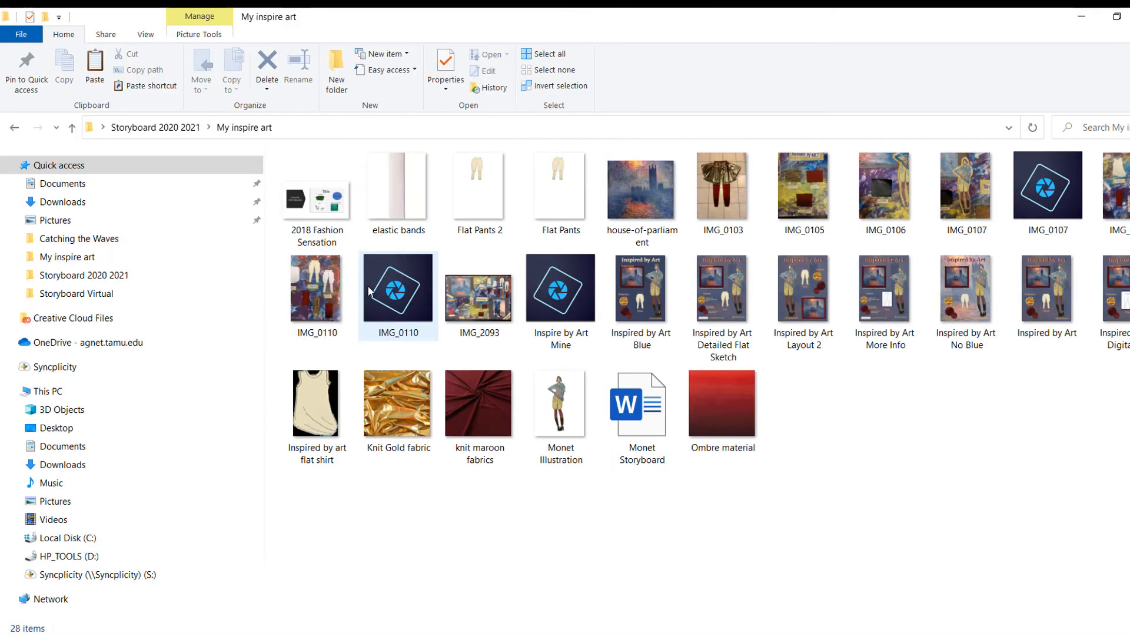
View the Monet Illustration PNG from the My inspire art folder, close it, and open the IMG_0107 photo for comparison.
left_click(543, 391)
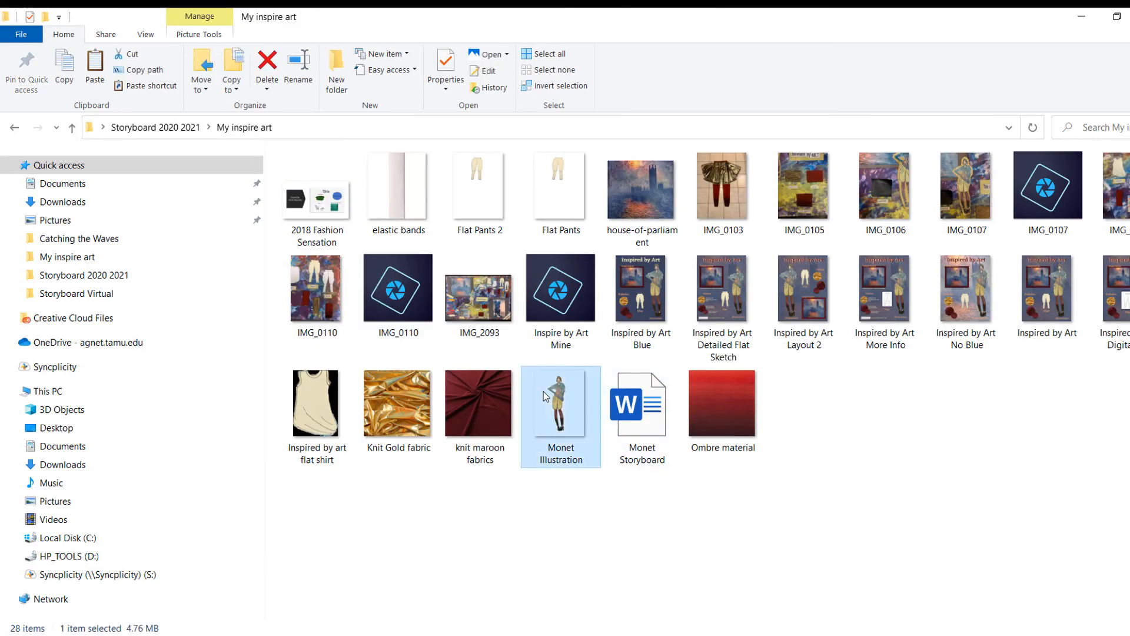
double_click(543, 391)
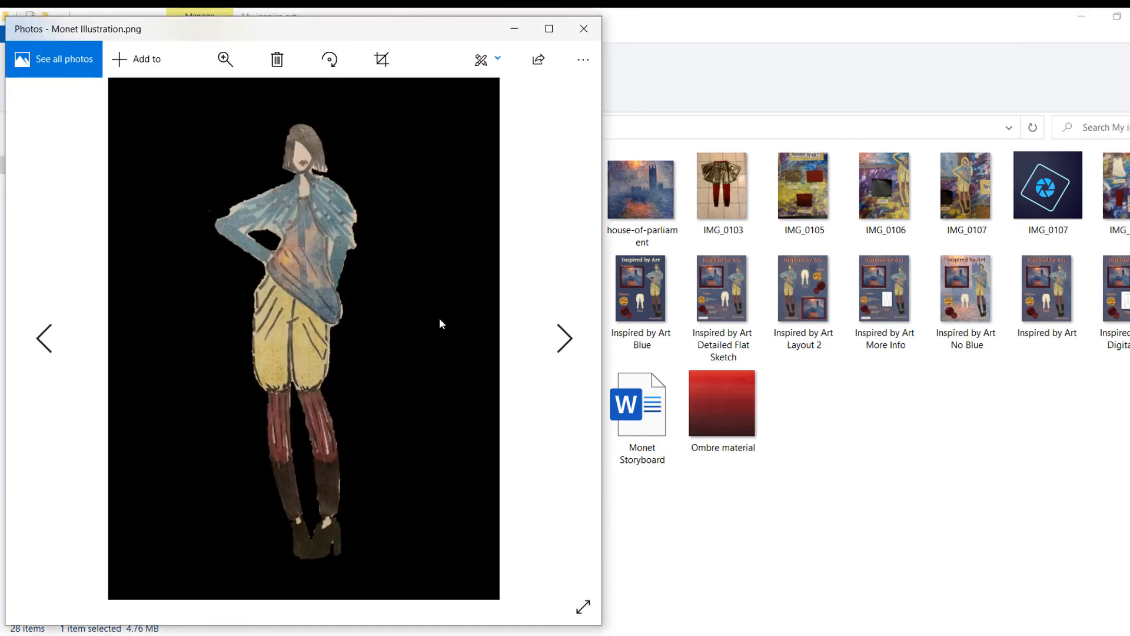
left_click(567, 346)
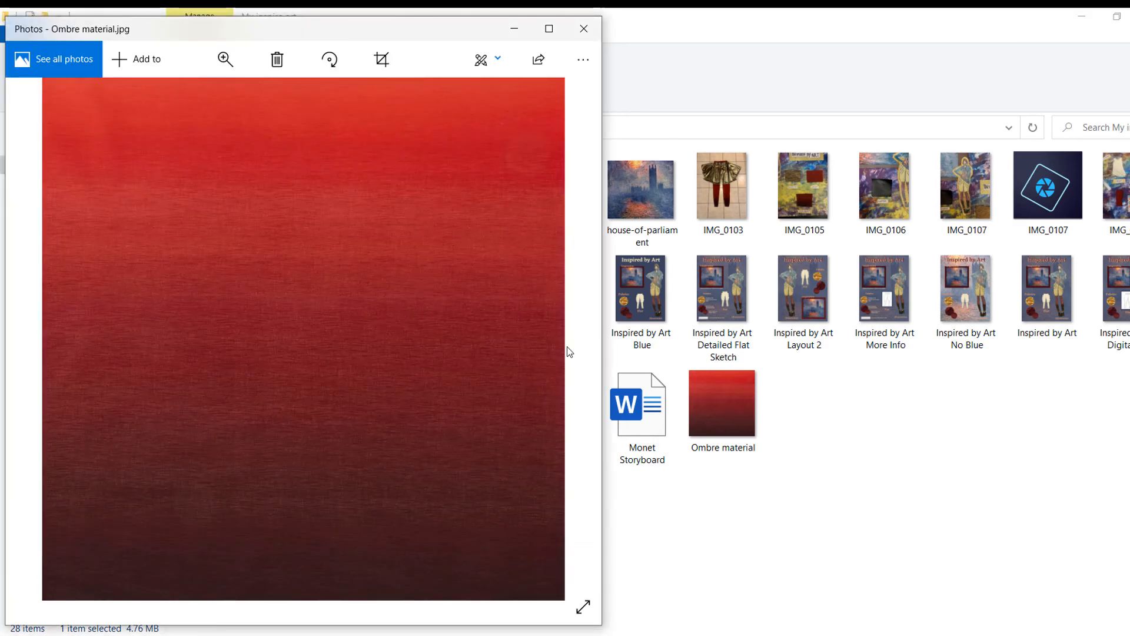
left_click(584, 29)
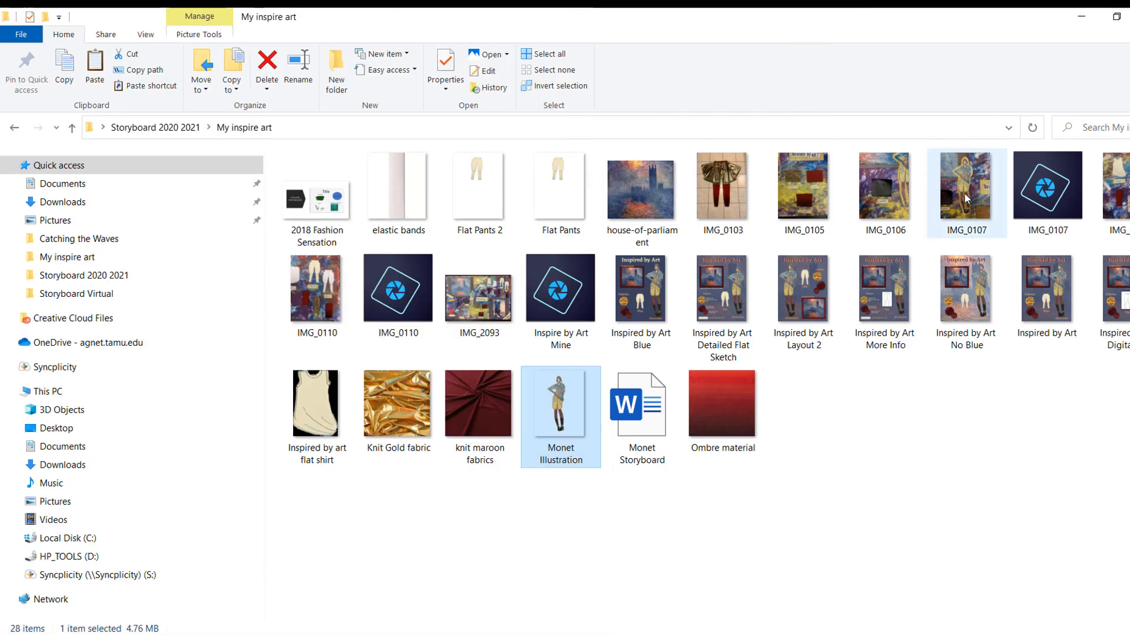
left_click(985, 198)
double_click(983, 198)
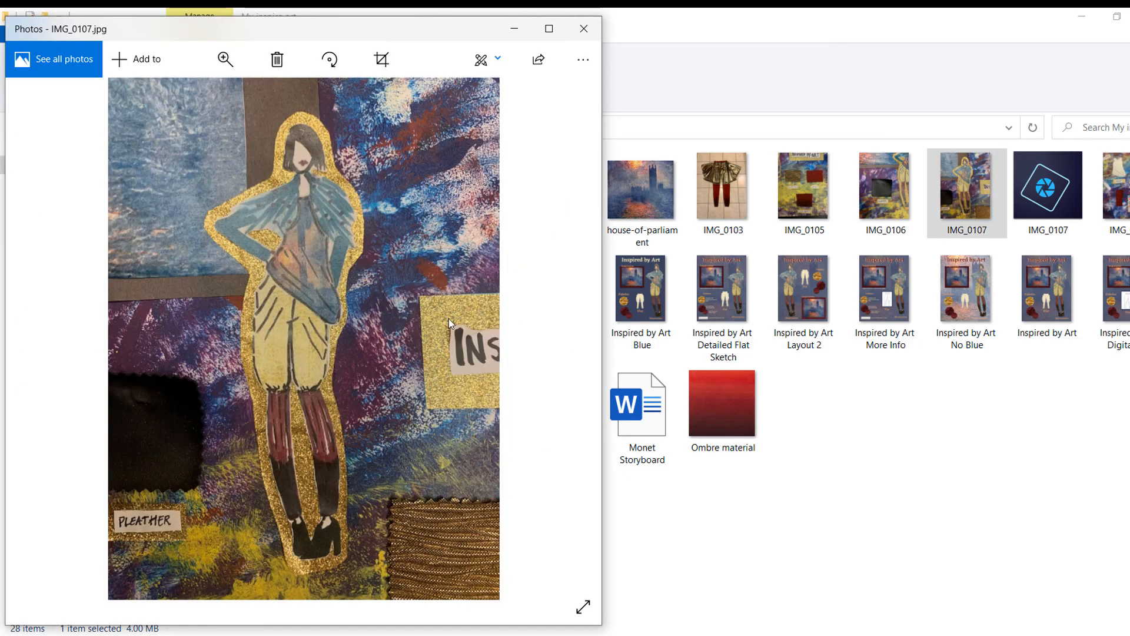